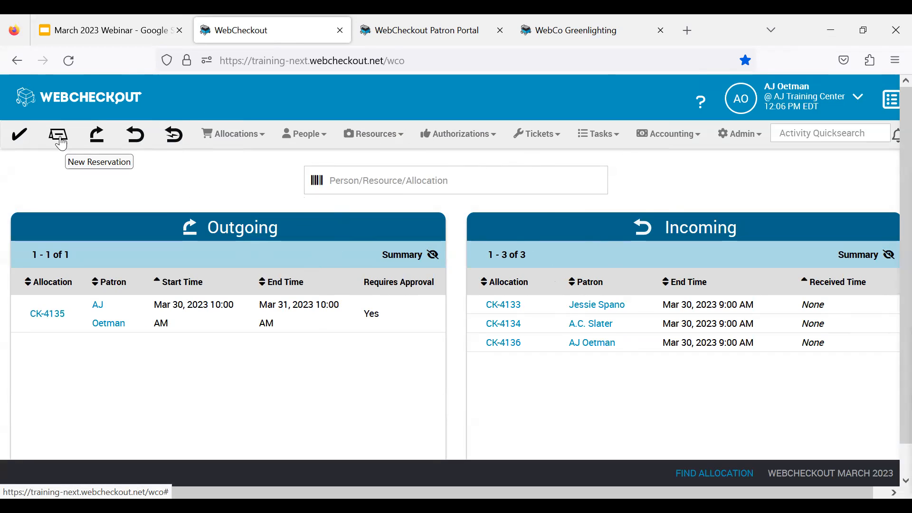
- Start a new allocation, select the patron by name, and add the laptop with barcode ML02
left_click(20, 138)
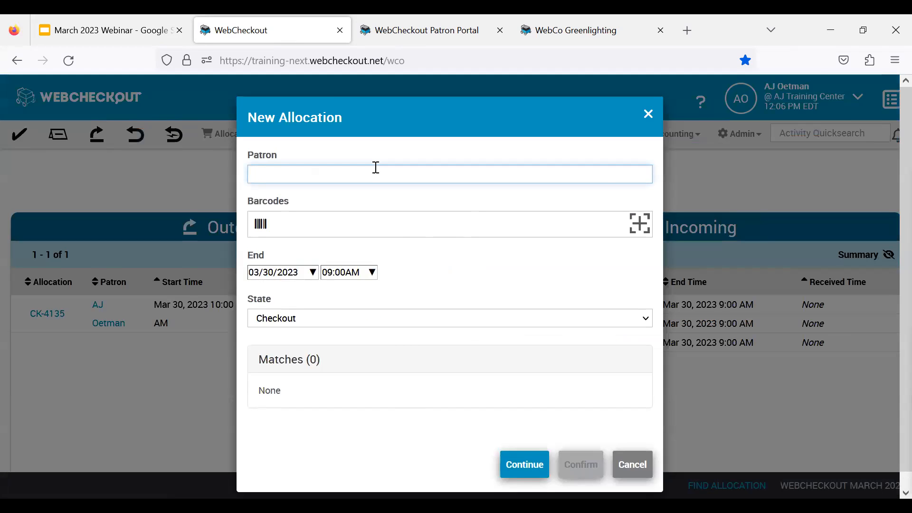
type("Kelly")
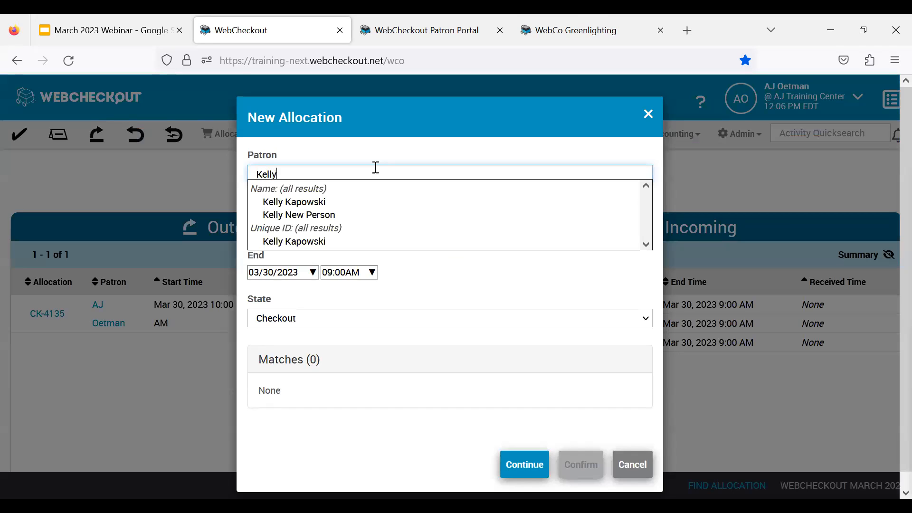
left_click(316, 202)
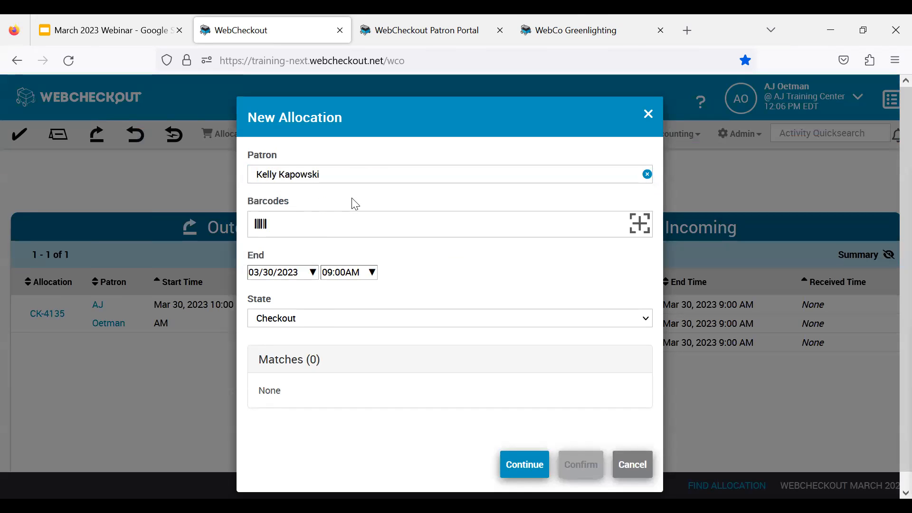
left_click(374, 231)
type("M")
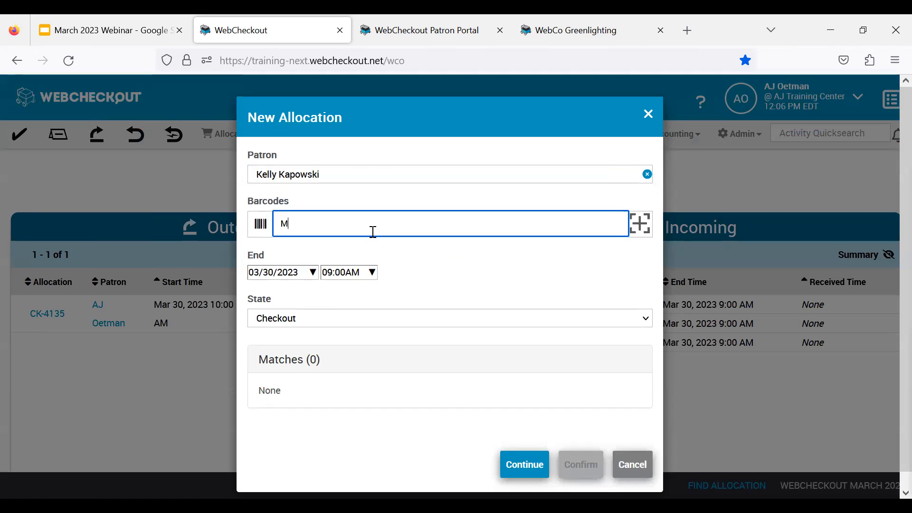
type("L02")
key("Return")
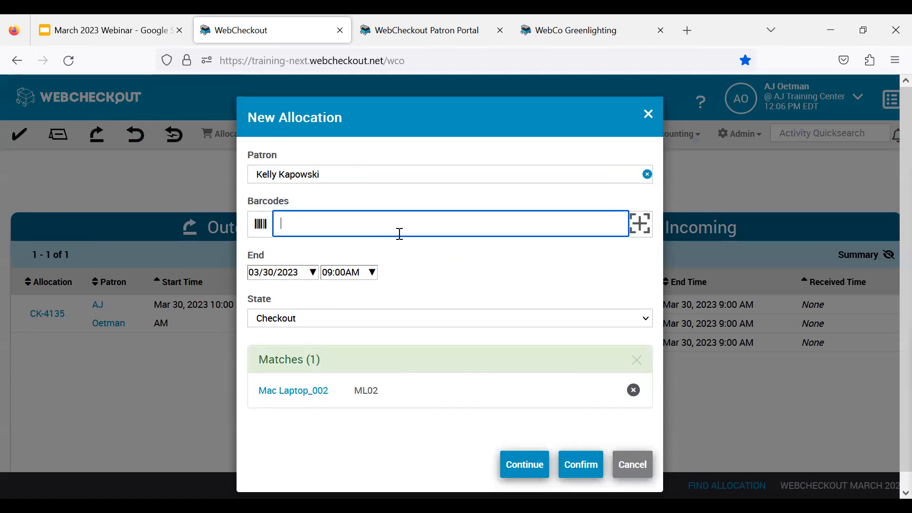
- Set the allocation's end to 03/30/2023 at 10:30AM and confirm the checkout
left_click(313, 272)
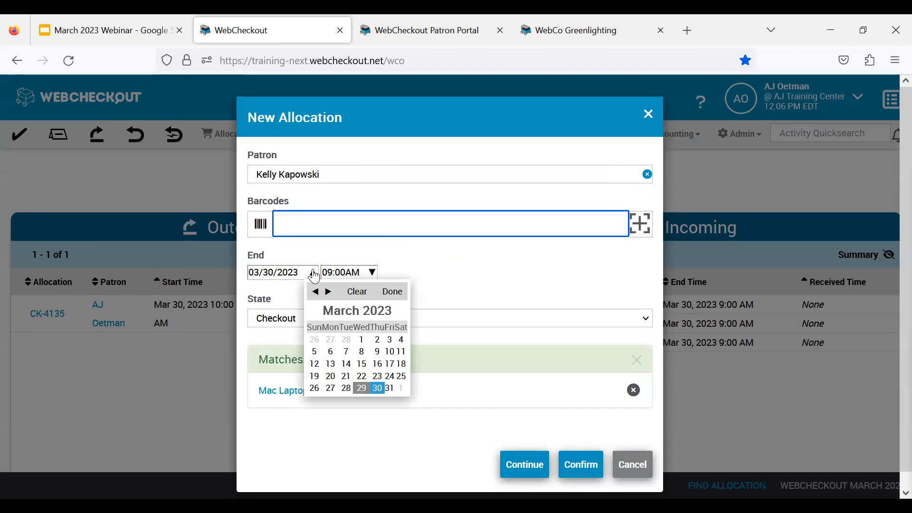
left_click(378, 389)
left_click(371, 273)
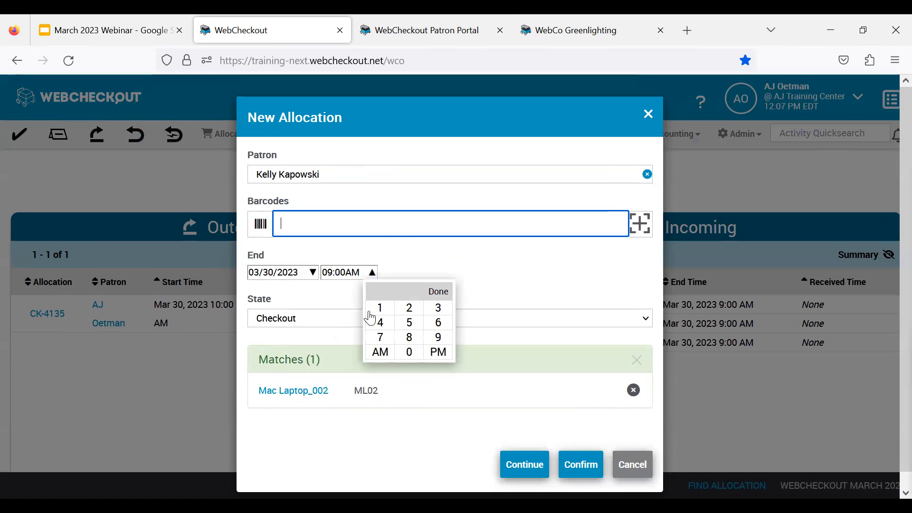
left_click(373, 311)
left_click(409, 351)
left_click(438, 308)
left_click(410, 337)
left_click(410, 352)
left_click(380, 352)
left_click(509, 282)
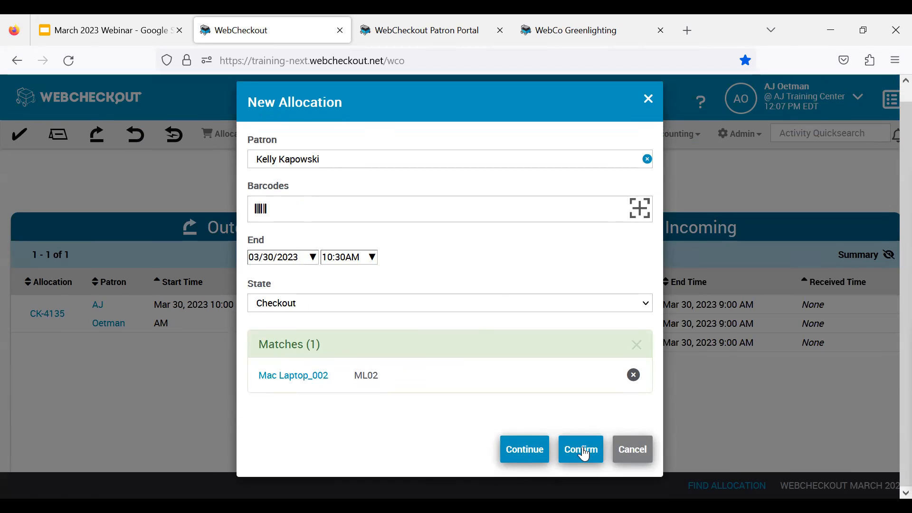
left_click(583, 451)
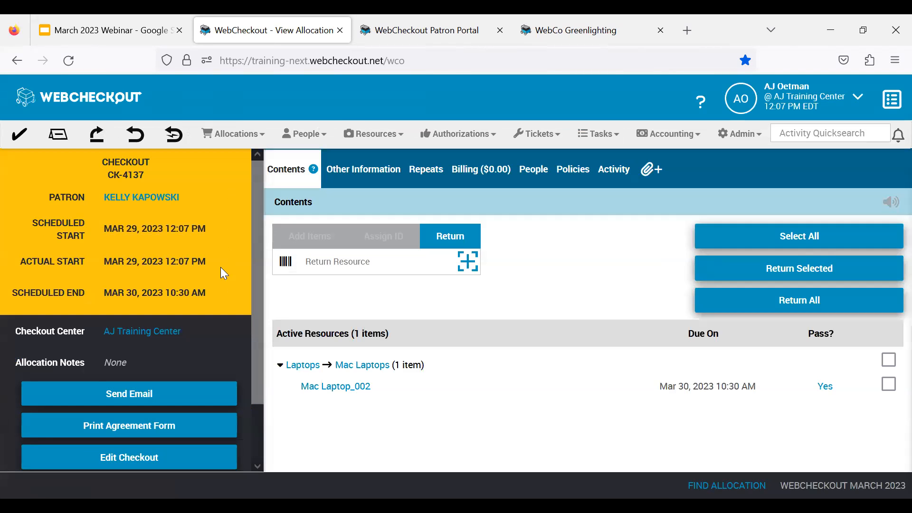
left_click_drag(150, 162, 100, 169)
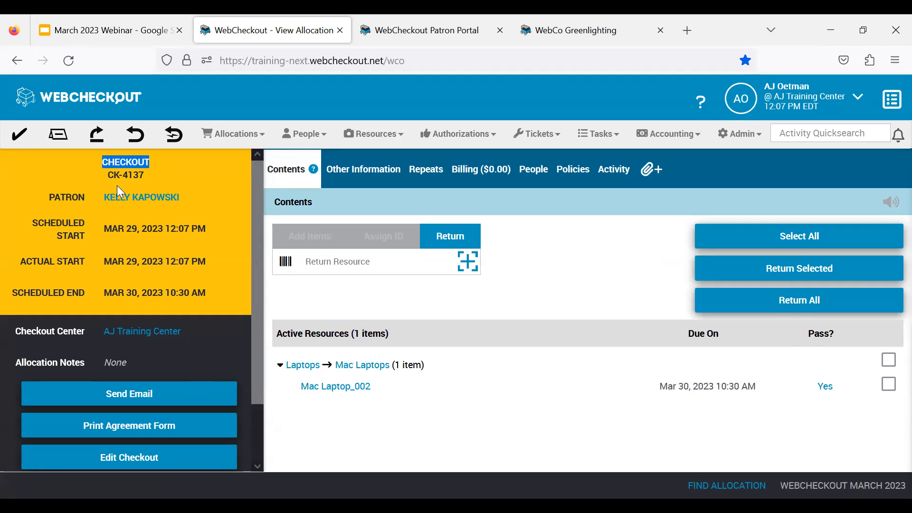
- Start another allocation for a different patron with end date 03/30/2023 and continue to the full checkout form without adding barcodes
left_click(22, 137)
left_click(410, 177)
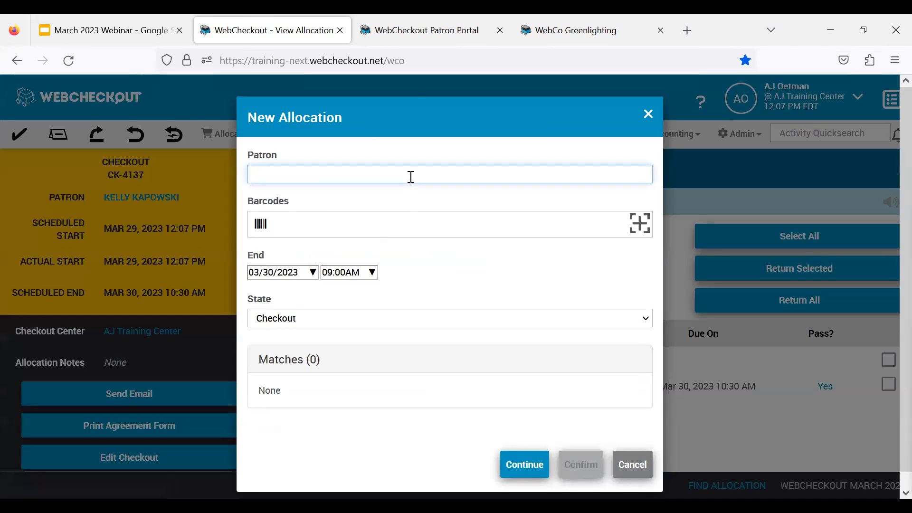
type("Samuel")
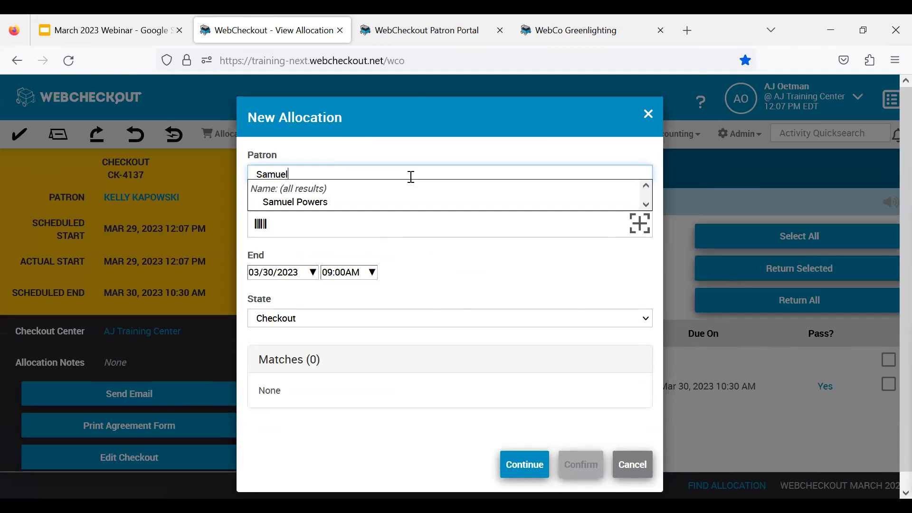
left_click(304, 202)
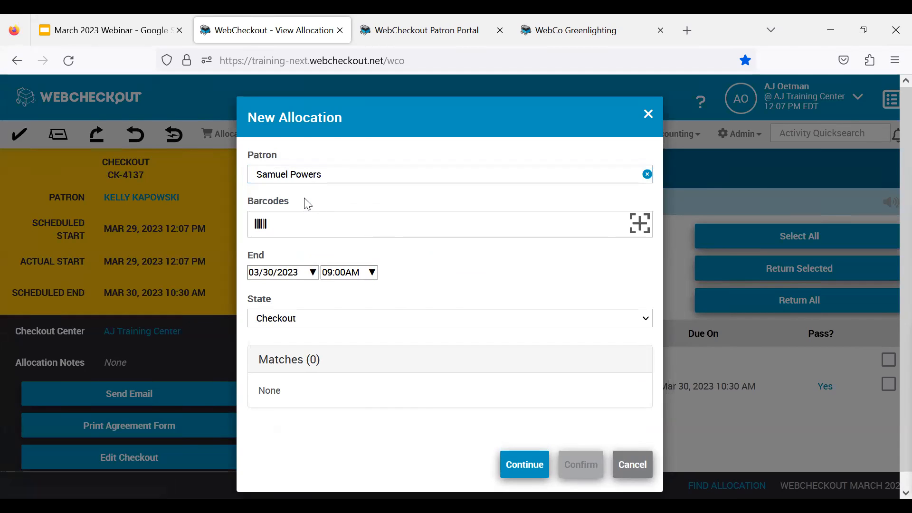
left_click(312, 274)
left_click(380, 392)
left_click(536, 230)
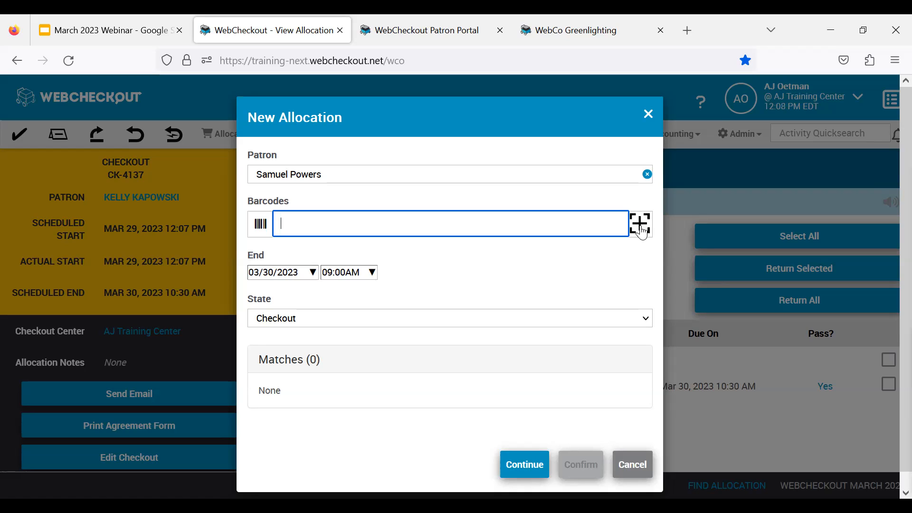
left_click(522, 469)
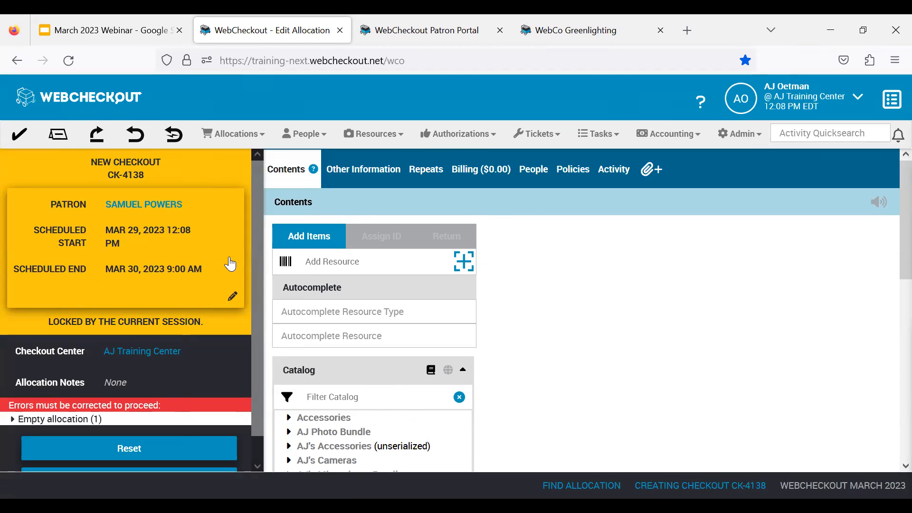
- Change the new checkout's end time to 03/31/2023 at 10:30 AM and submit the change
left_click(233, 300)
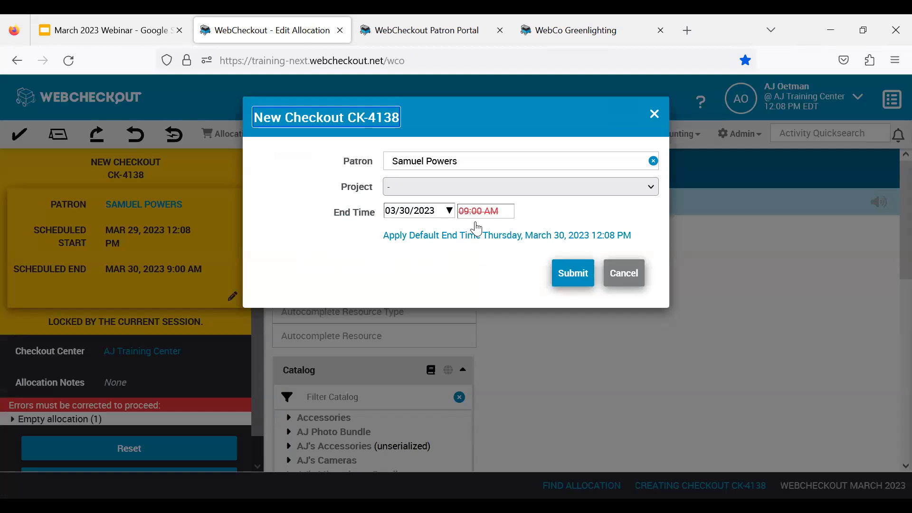
left_click(449, 212)
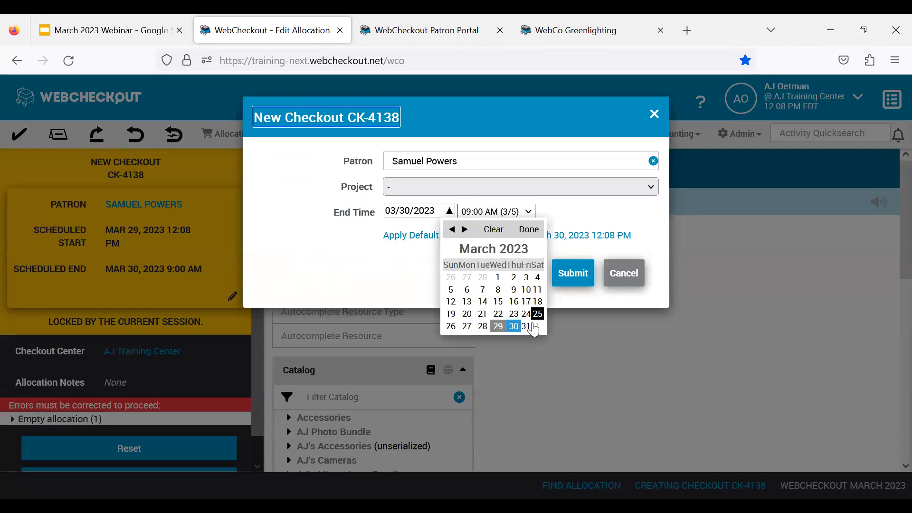
left_click(526, 322)
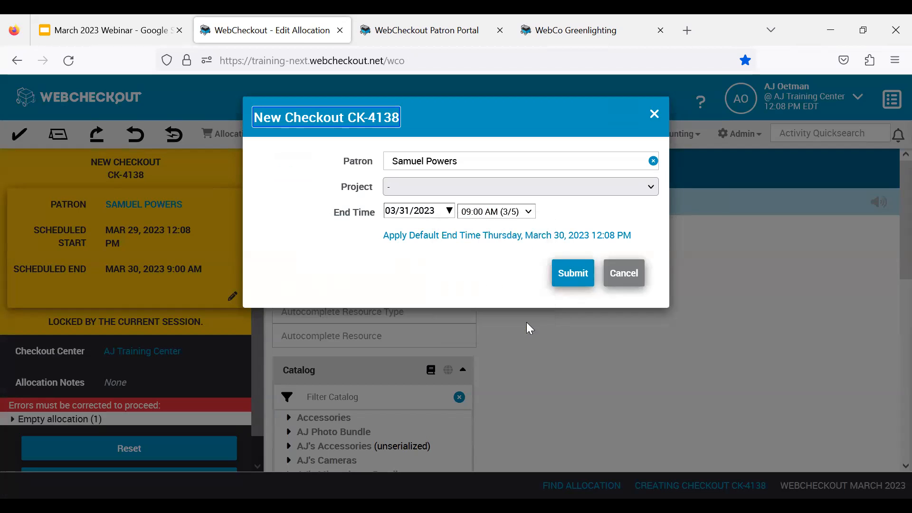
left_click(532, 219)
left_click(496, 320)
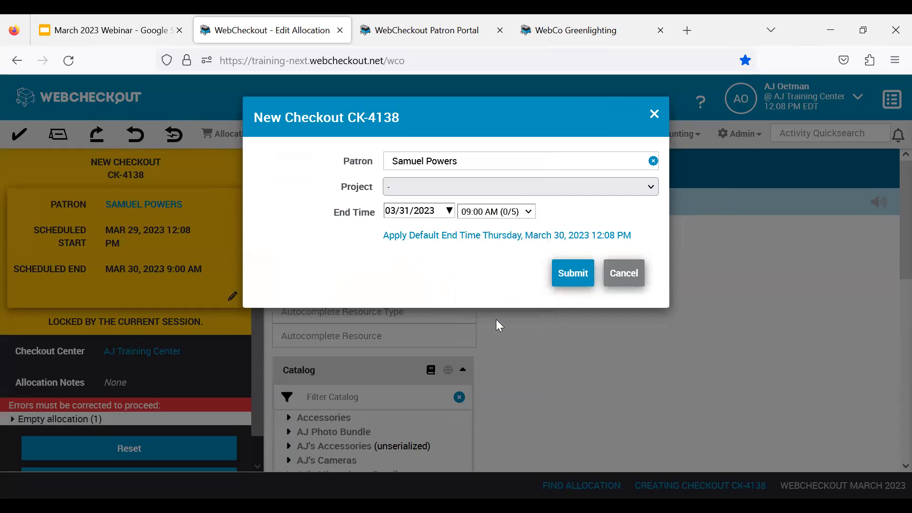
left_click(580, 277)
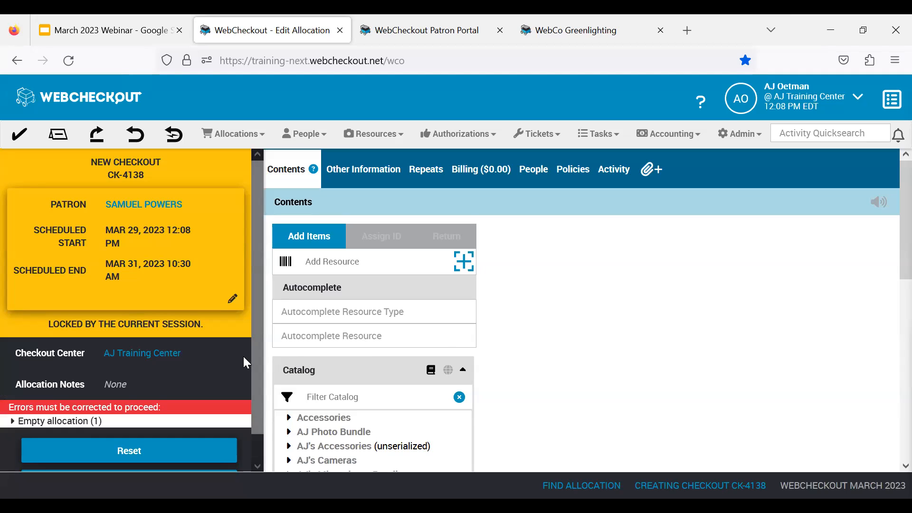
- View the availability of Mac Laptops under the catalog's Laptops category and add one Mac Laptops resource to the checkout
scroll(244, 359, "down", 1)
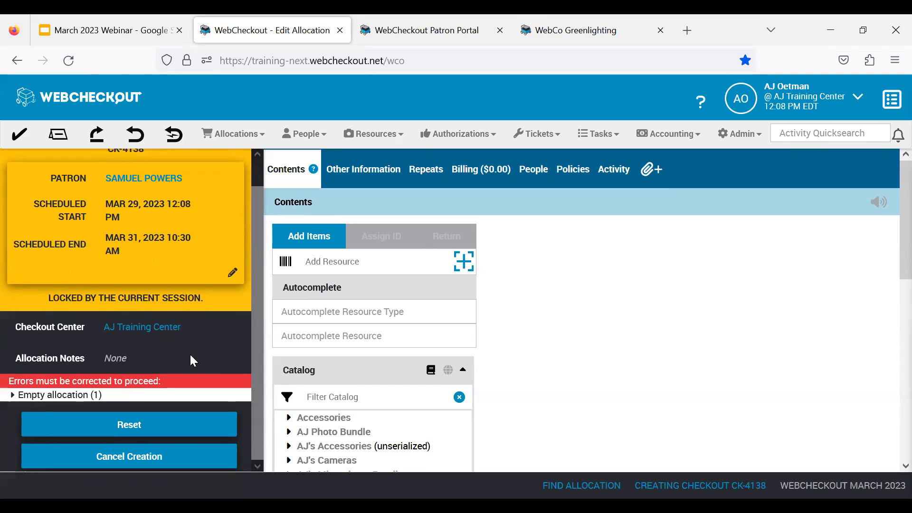
scroll(190, 355, "up", 1)
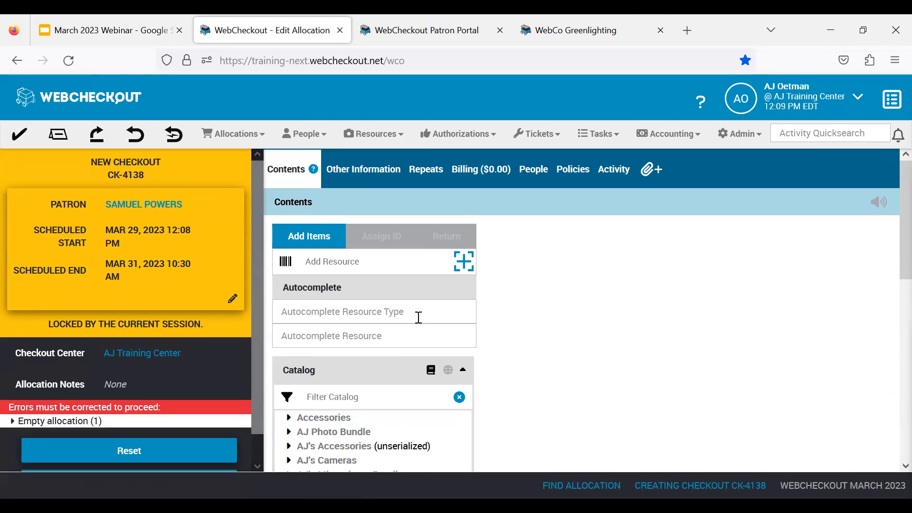
scroll(399, 309, "down", 5)
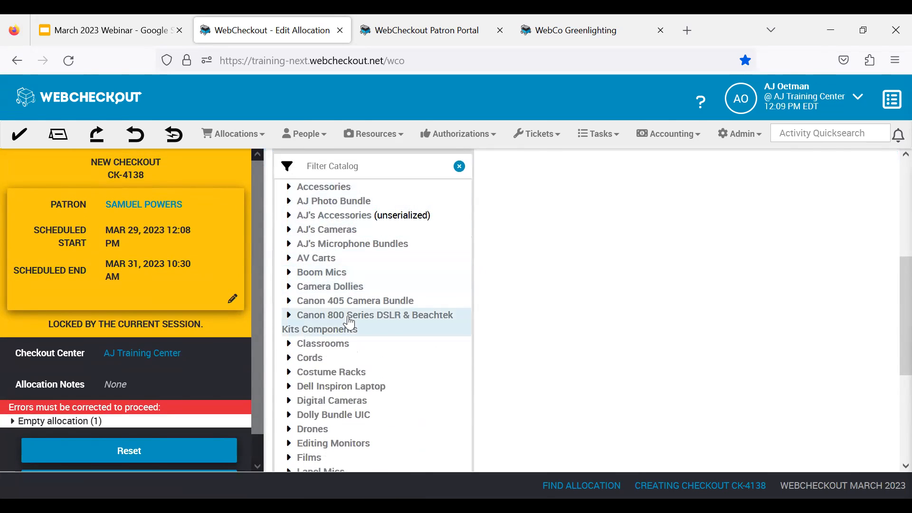
scroll(350, 323, "down", 4)
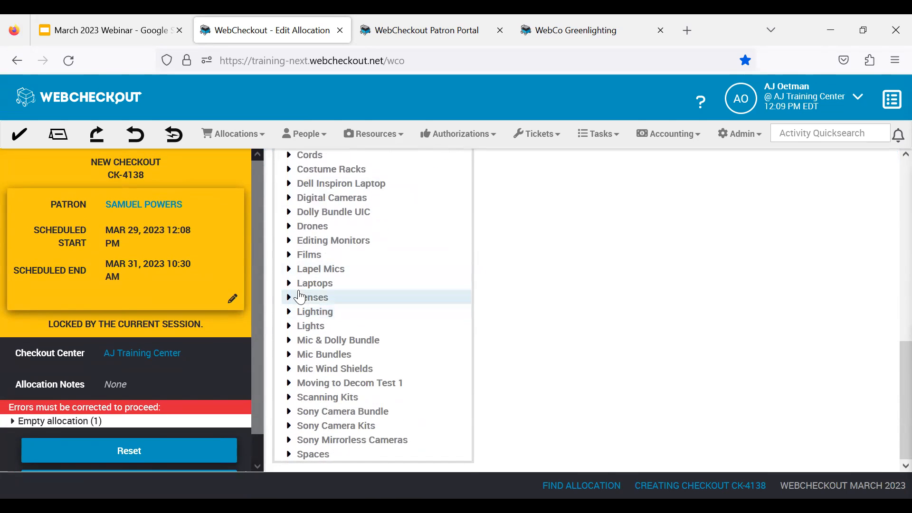
left_click(289, 285)
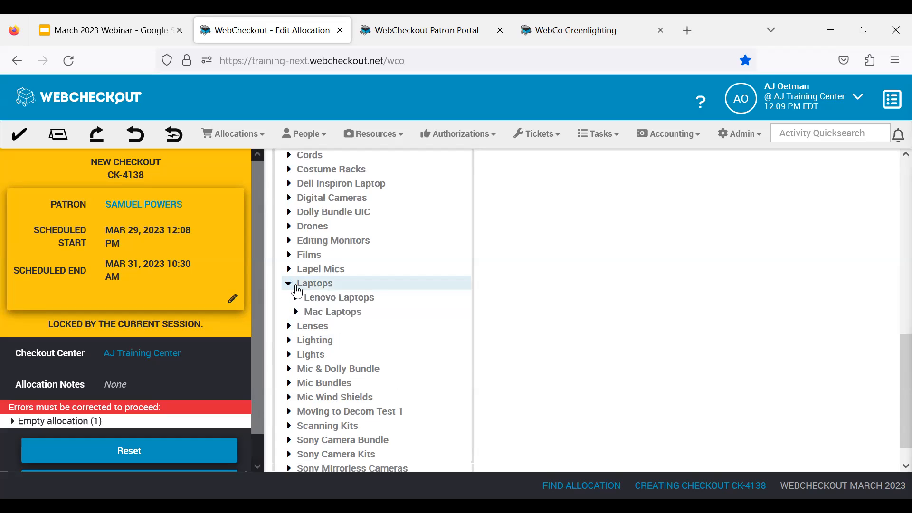
left_click(342, 319)
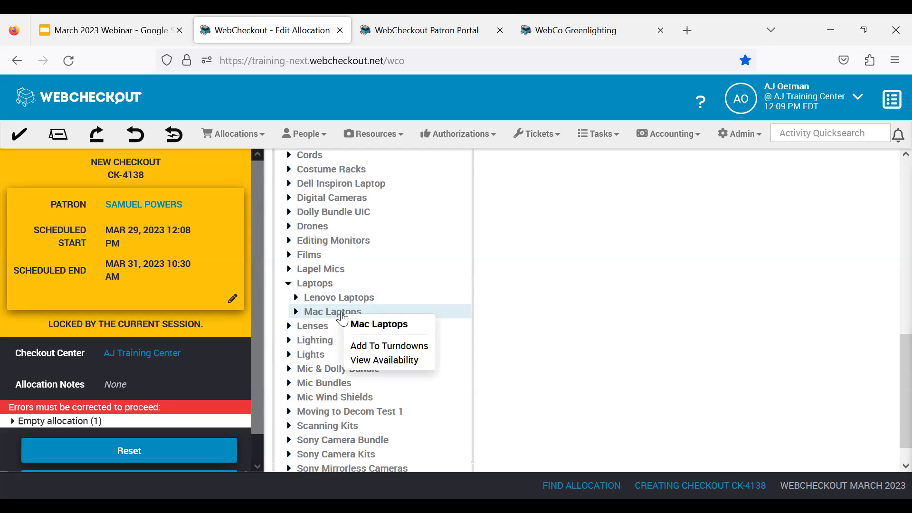
left_click(383, 361)
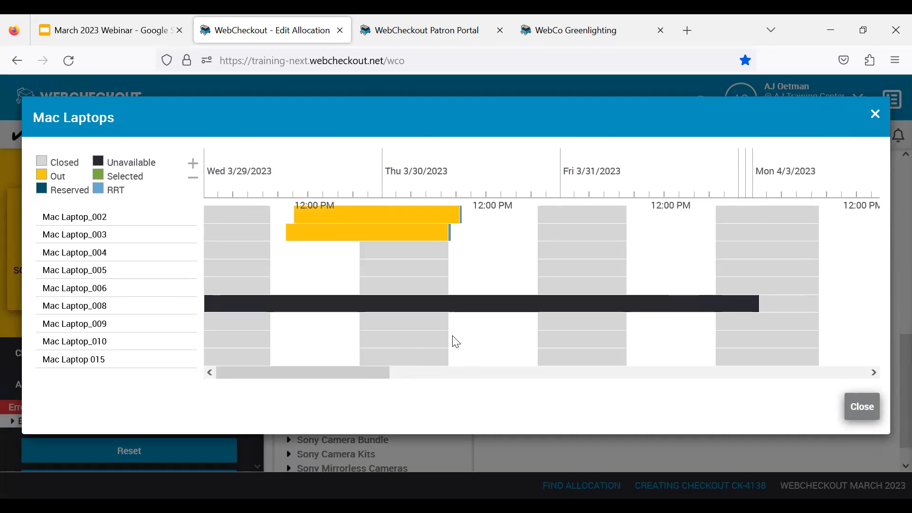
left_click(875, 118)
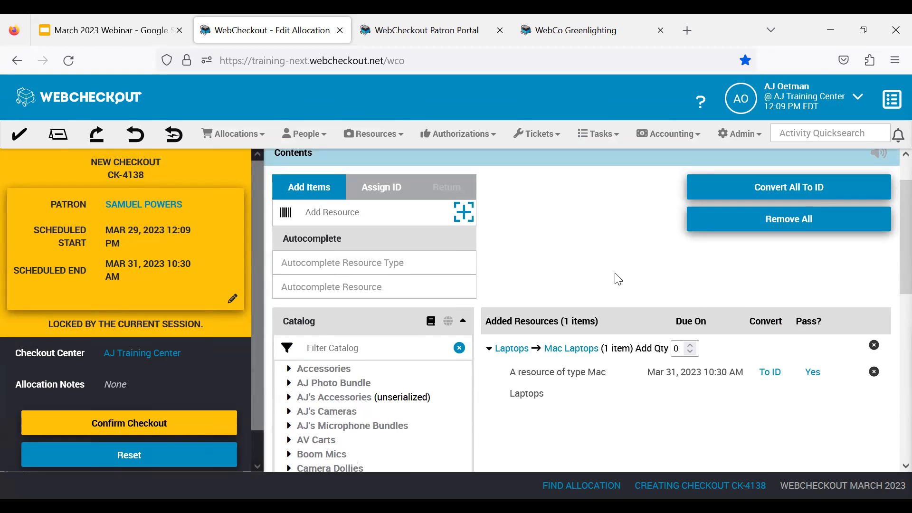
scroll(617, 279, "up", 1)
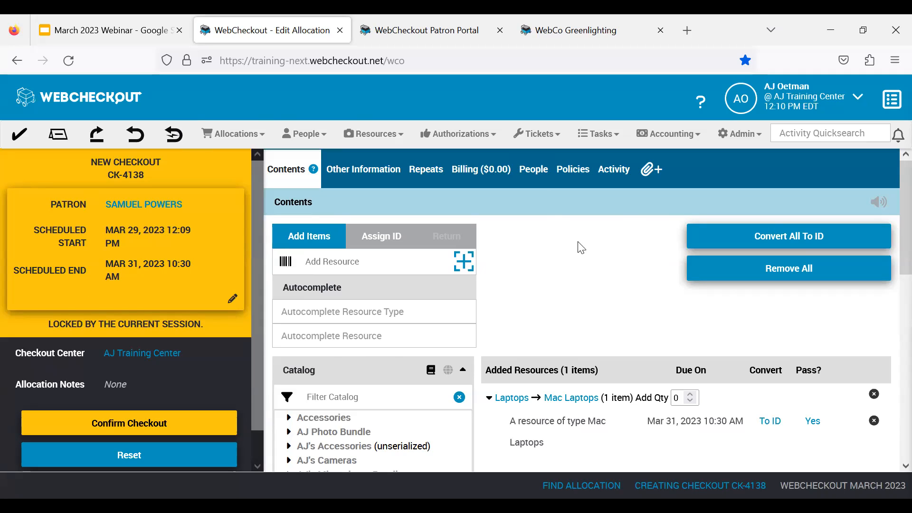
- Return the laptop with barcode ML03 through Rapid Return, leaving the checkout in progress open
left_click(174, 135)
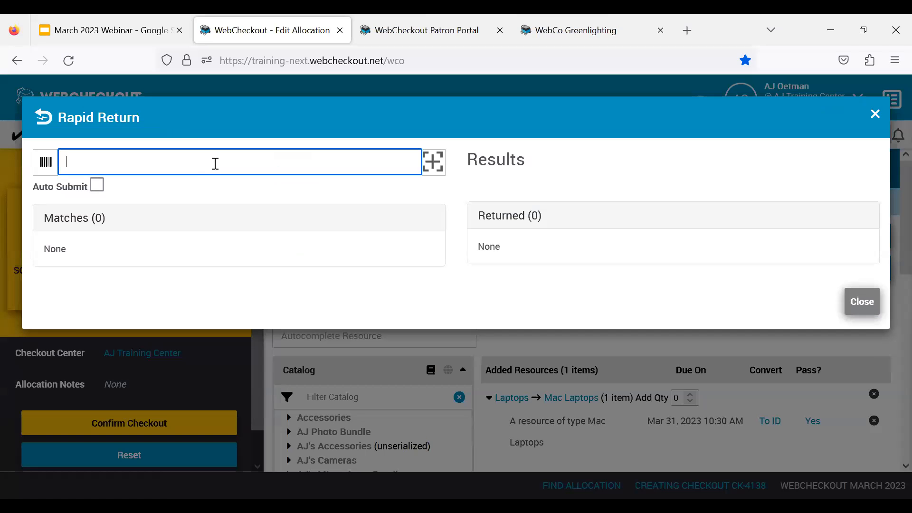
type("WLCO")
key("Return")
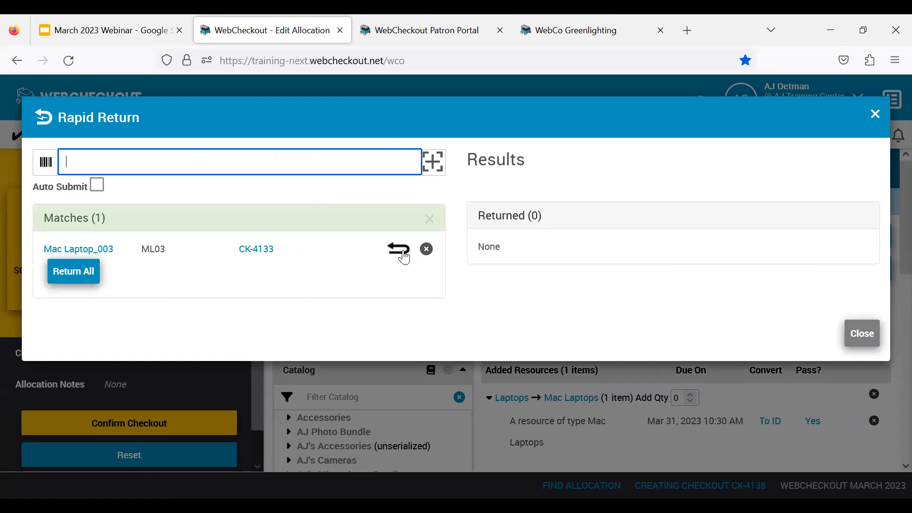
left_click(398, 249)
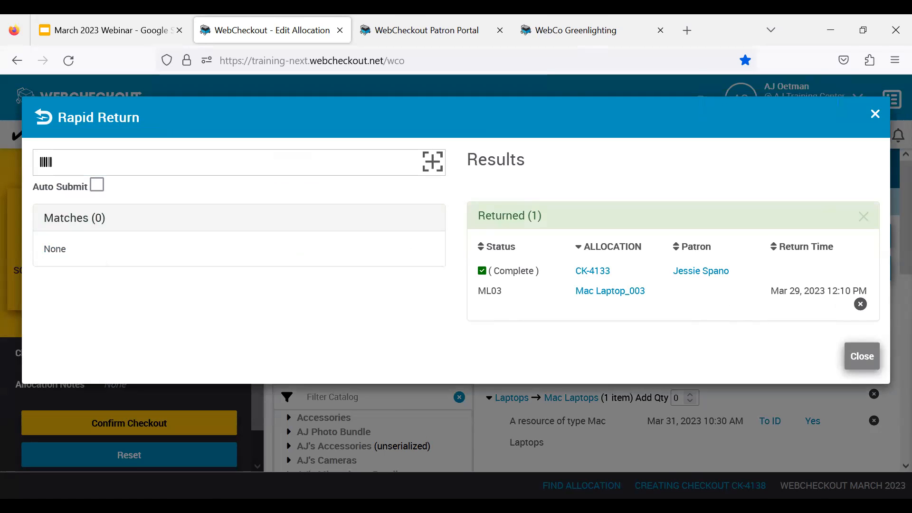
left_click(860, 357)
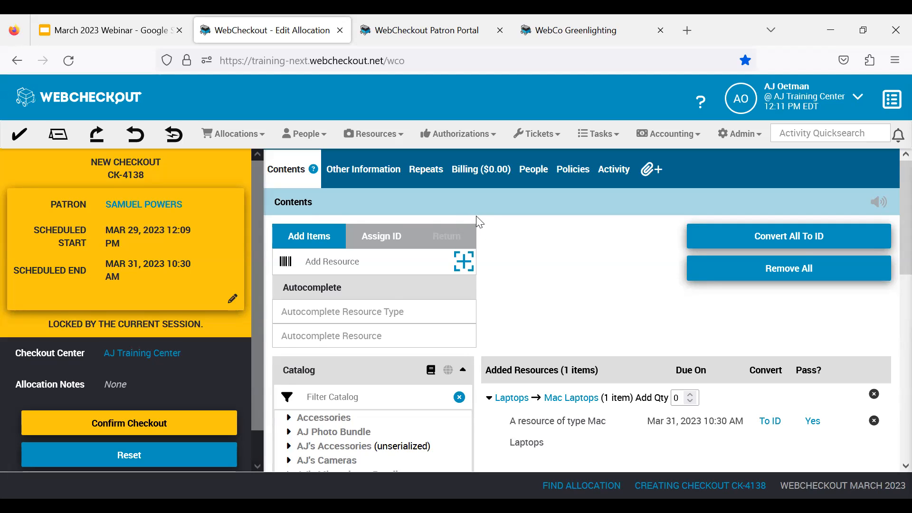
- Expand AJ's Cameras in the catalog and add one Pentax Film resource to the checkout
scroll(476, 216, "down", 3)
left_click(289, 307)
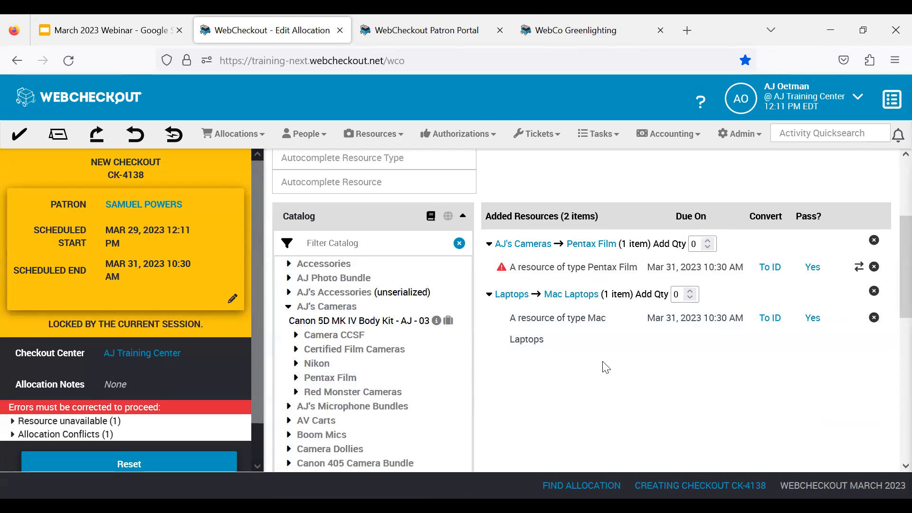
scroll(162, 354, "down", 1)
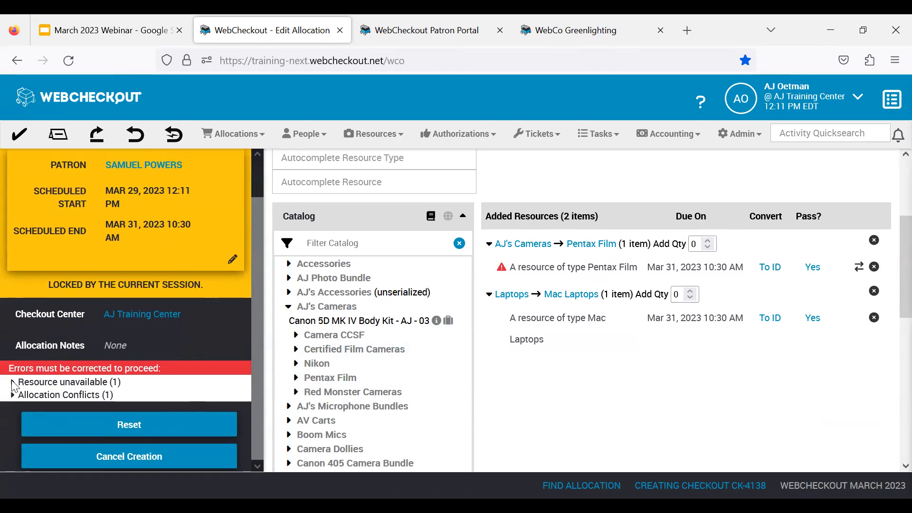
- Expand the resource unavailable error and replace the Pentax Film resource with the suggested Nikon type
left_click(11, 382)
scroll(98, 386, "down", 1)
left_click_drag(100, 383, 25, 372)
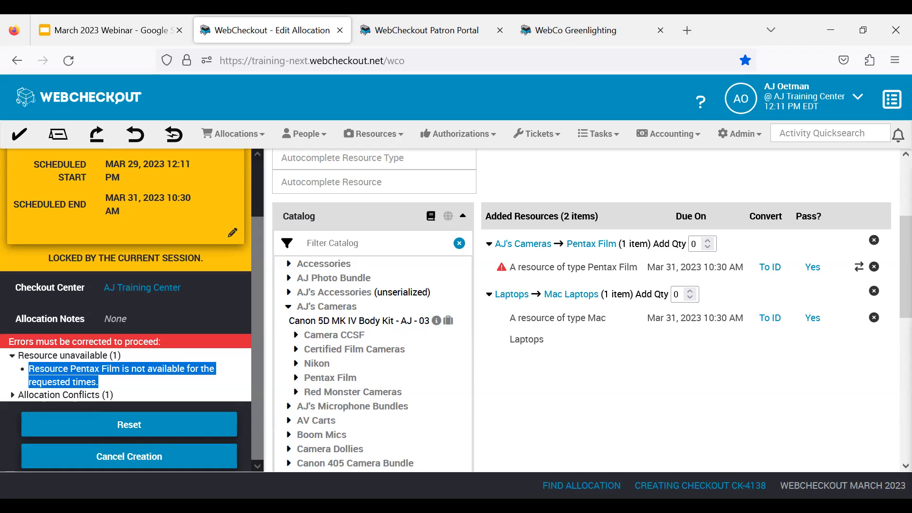
left_click(859, 268)
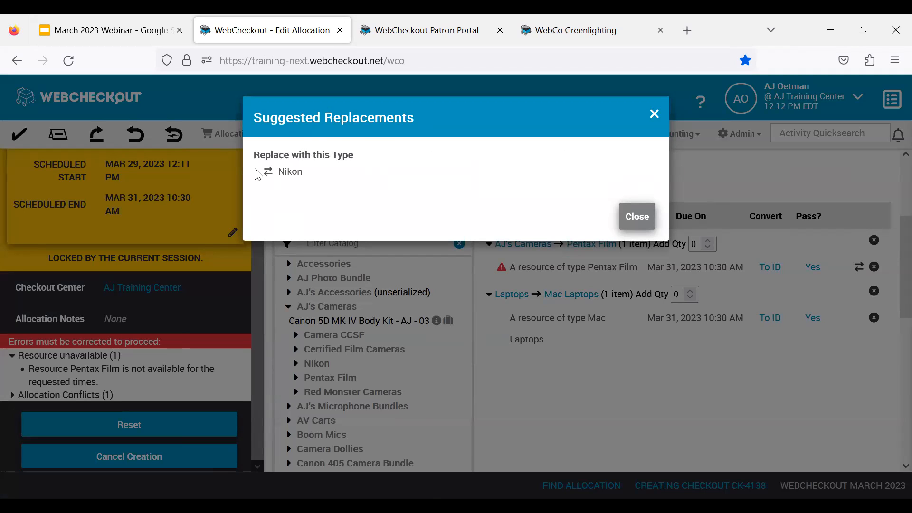
left_click(283, 172)
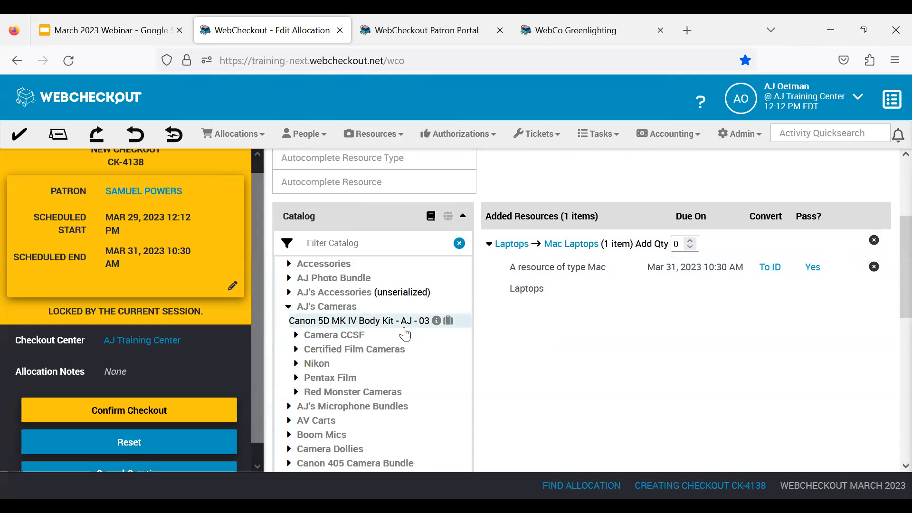
- Add Nikon resources from AJ's Cameras in the catalog and remove the duplicate, keeping one Nikon in the checkout
scroll(400, 328, "down", 2)
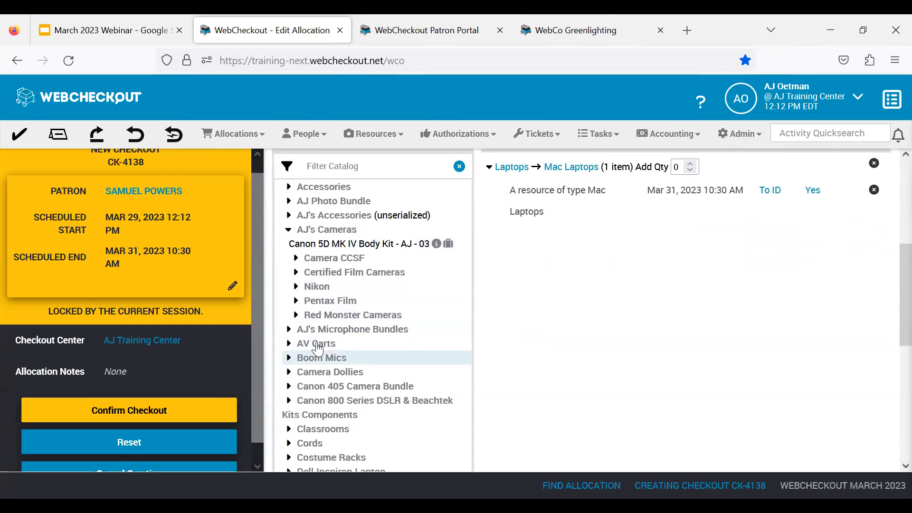
double_click(322, 287)
scroll(684, 318, "up", 2)
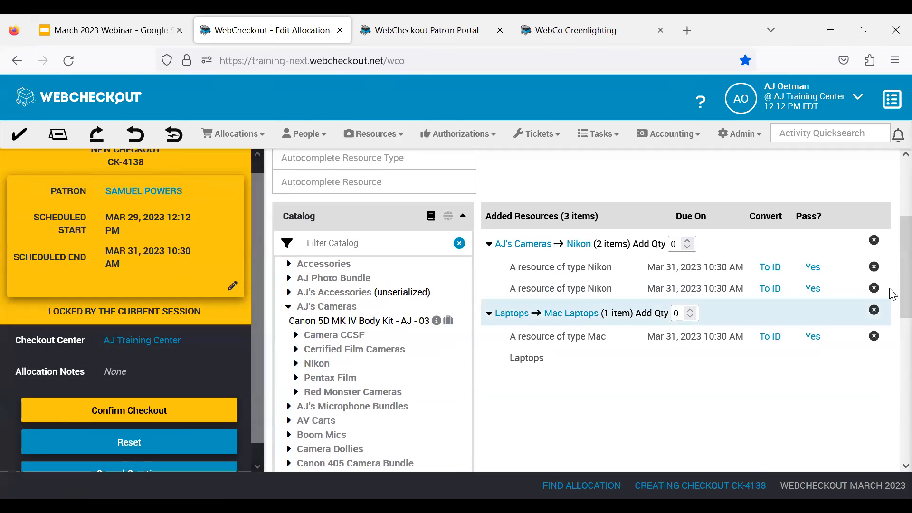
left_click(874, 289)
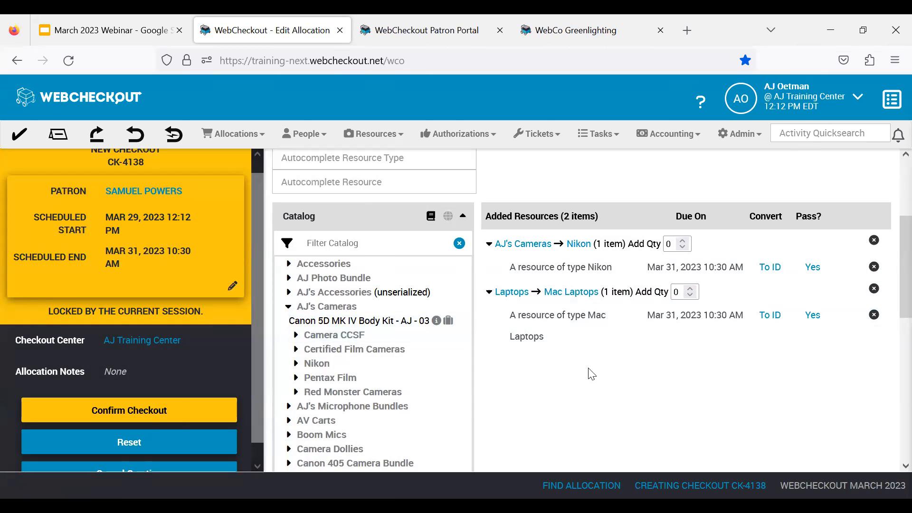
- Confirm the checkout and view its attachments without adding a file
left_click(149, 416)
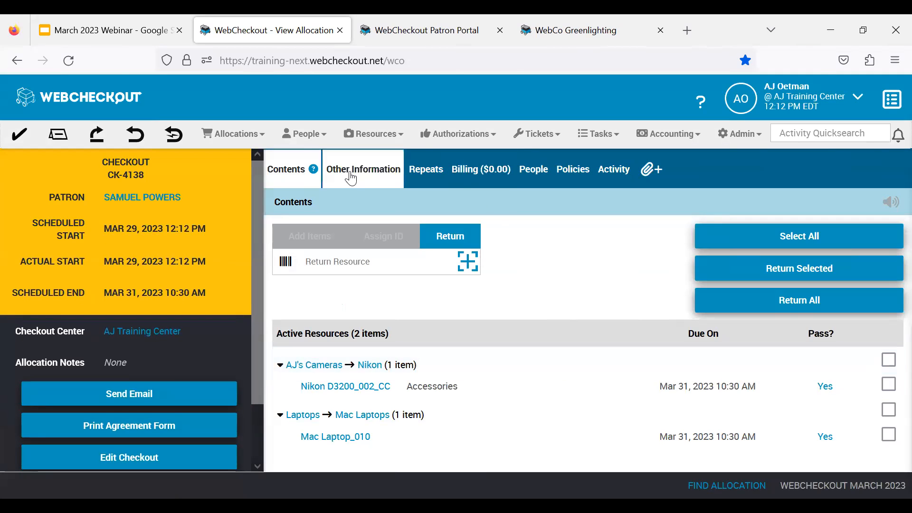
left_click(654, 172)
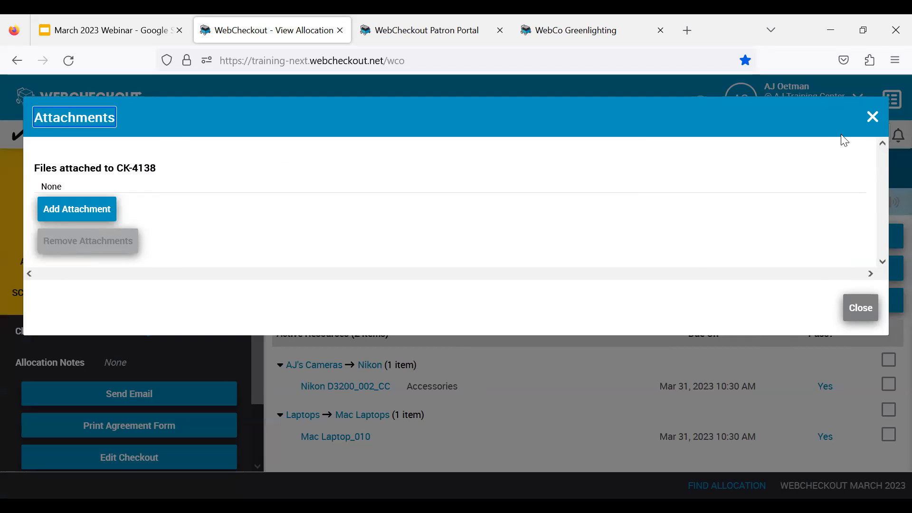
left_click(873, 117)
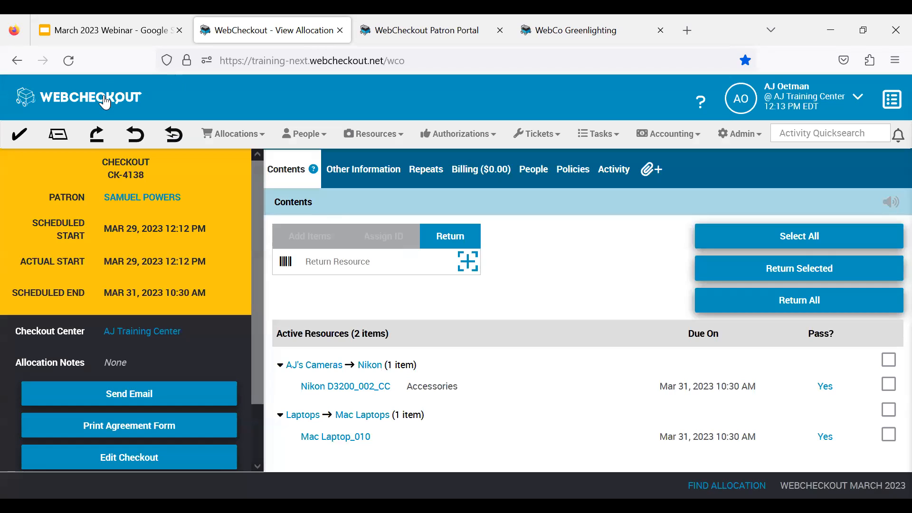
- Find the Red Camera - Authorized Users section under authorizations and open its details
left_click(105, 102)
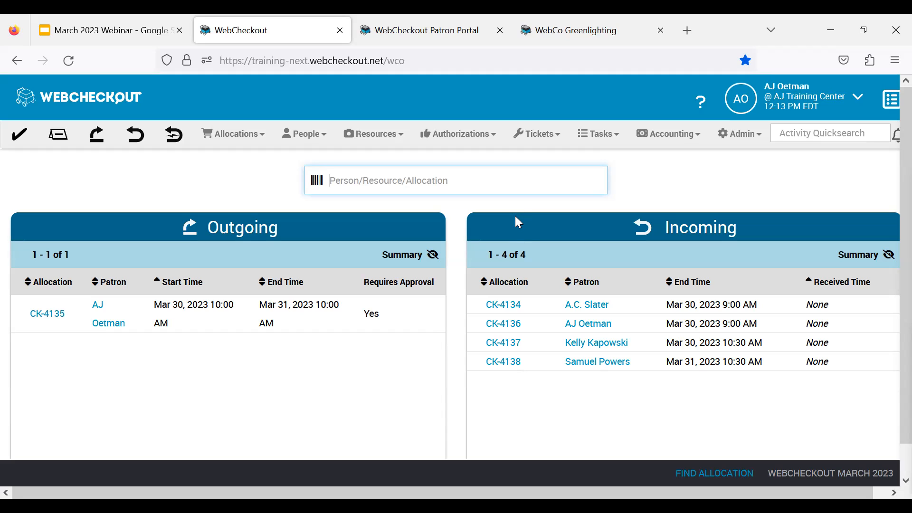
left_click(471, 140)
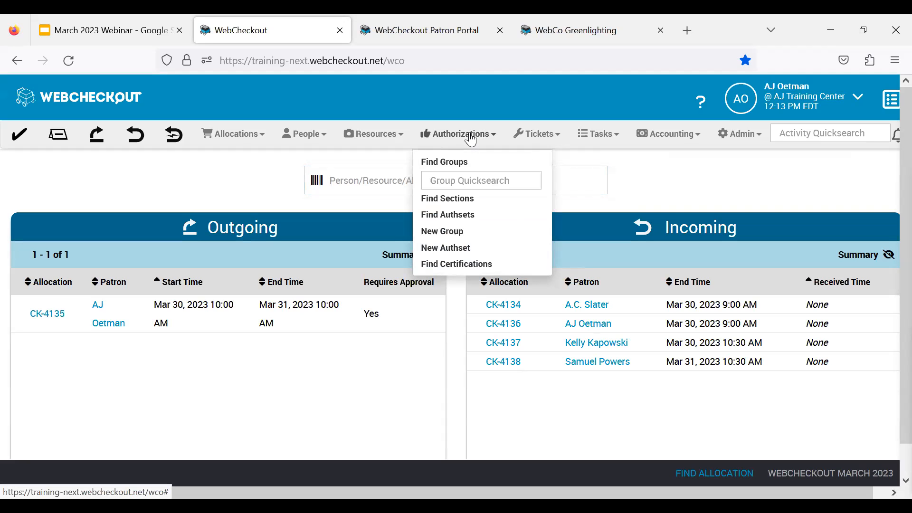
left_click(468, 197)
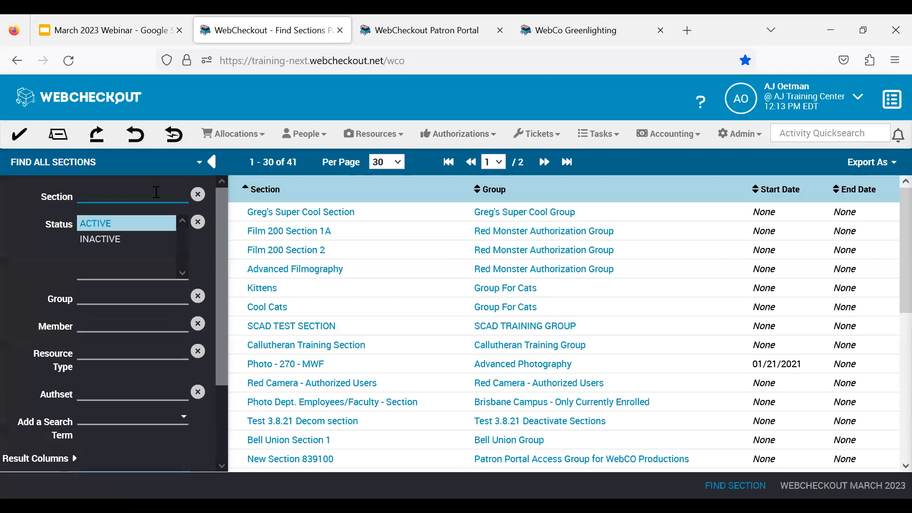
left_click(140, 197)
type("red ca")
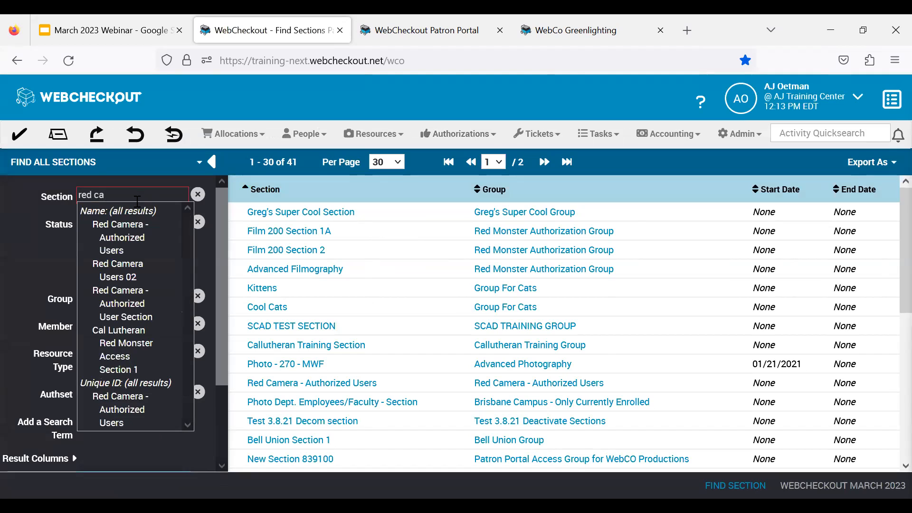
left_click(134, 226)
scroll(157, 333, "down", 2)
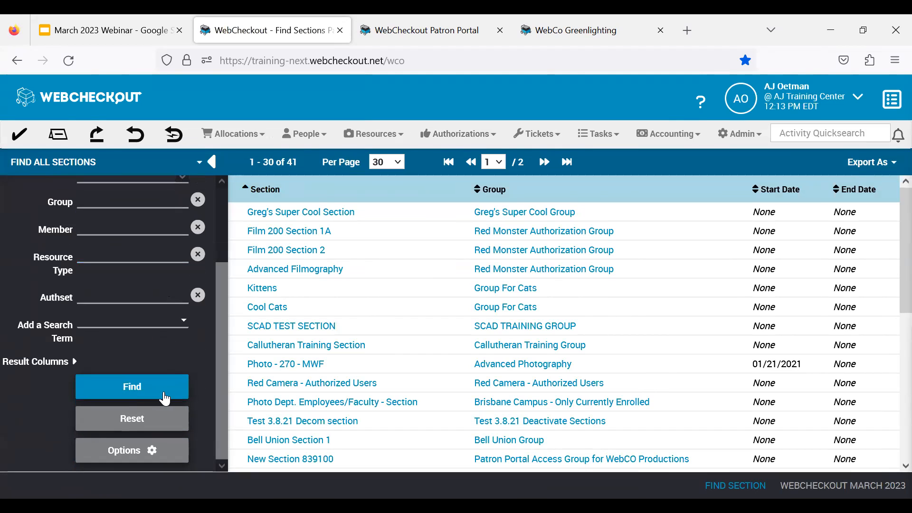
left_click(165, 398)
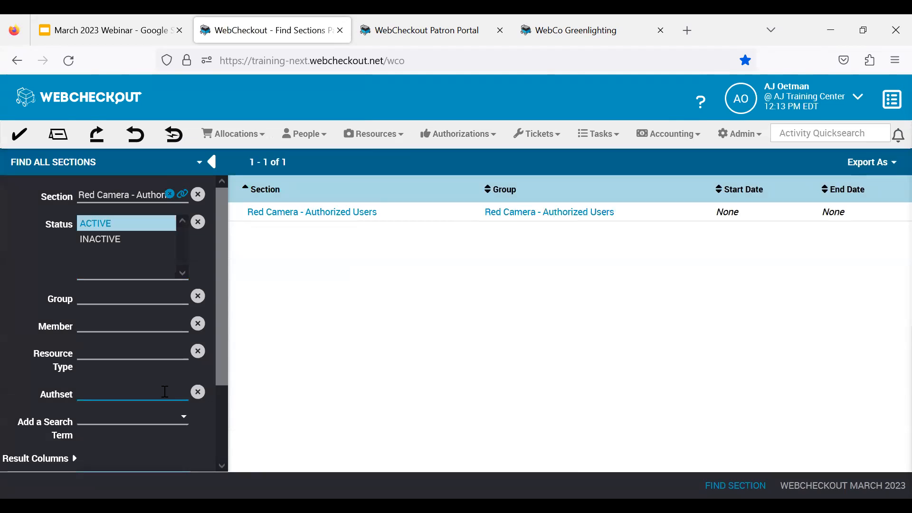
left_click(331, 214)
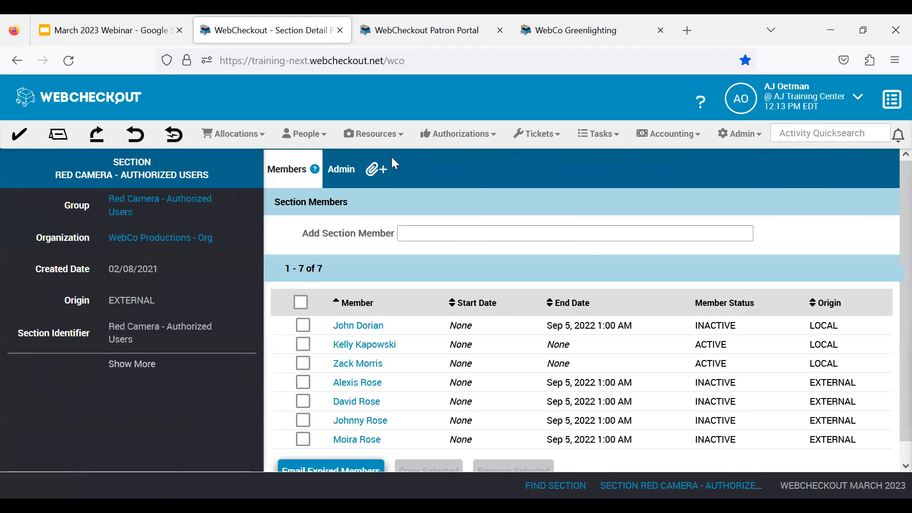
- Review the section's member list and add the checkout's patron as a section member
scroll(462, 333, "down", 1)
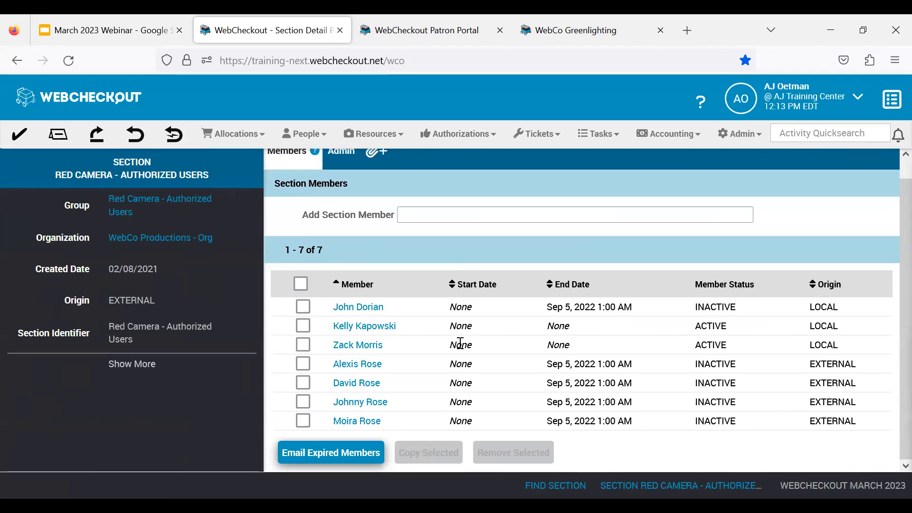
scroll(454, 396, "up", 1)
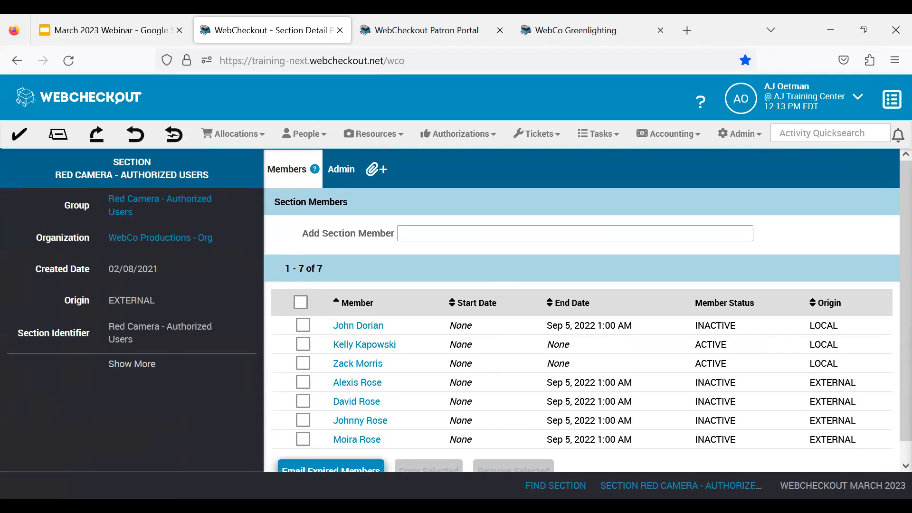
left_click(489, 226)
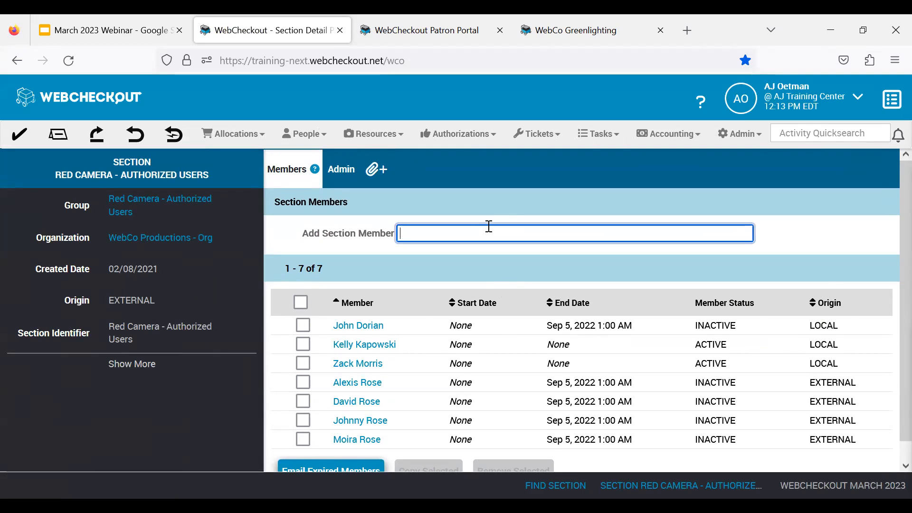
type("Samuel")
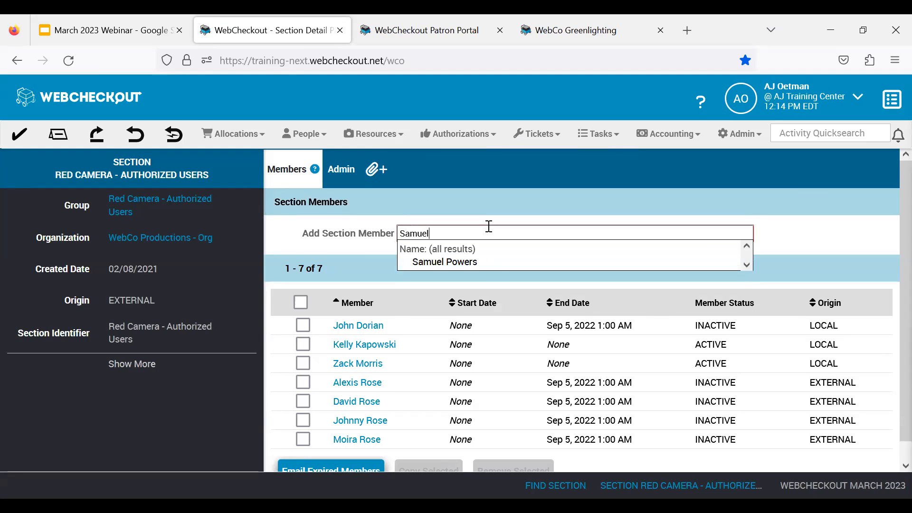
left_click(468, 262)
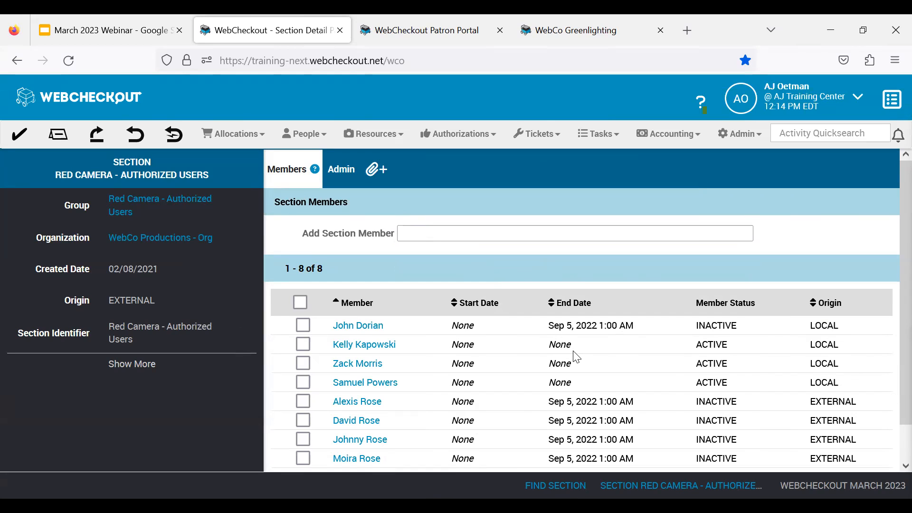
- Return to the home page and open the outgoing reservation that requires approval
left_click(69, 106)
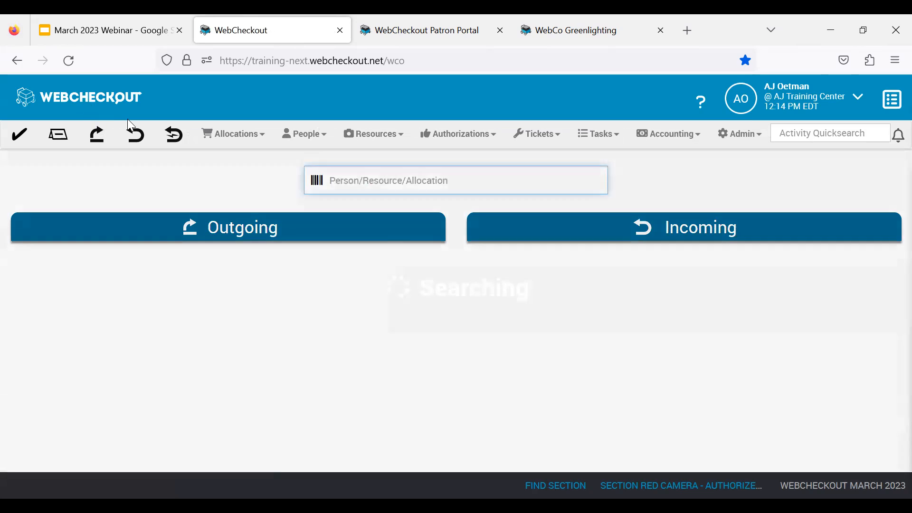
double_click(371, 314)
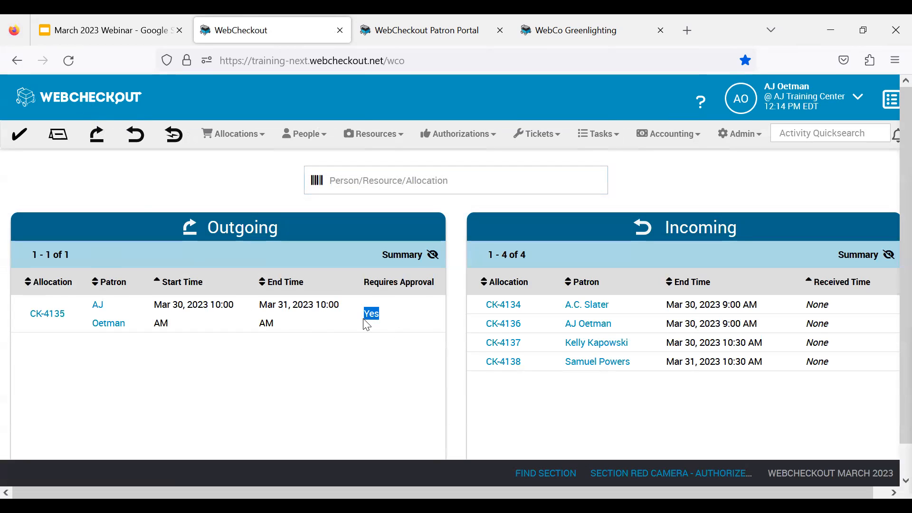
left_click(47, 315)
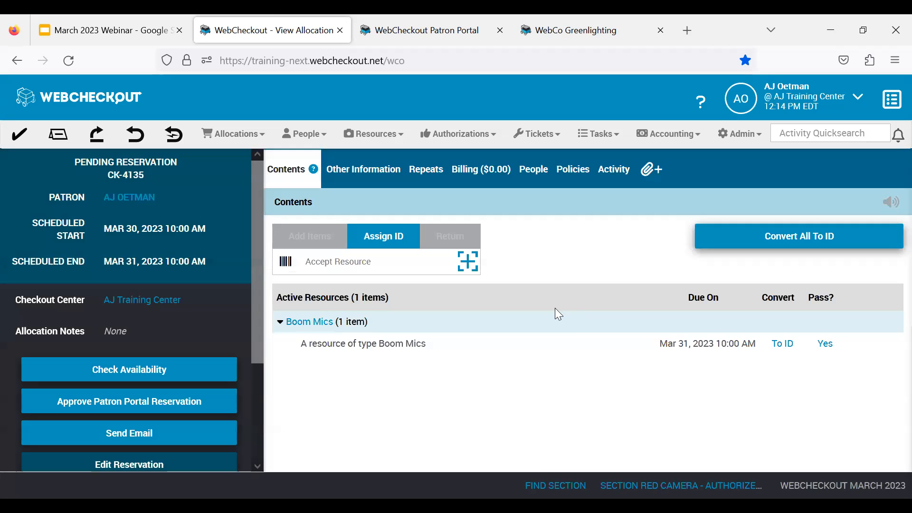
- Edit the pending reservation to add one Lapel Mics resource, save it, and approve the patron portal reservation
scroll(152, 282, "down", 3)
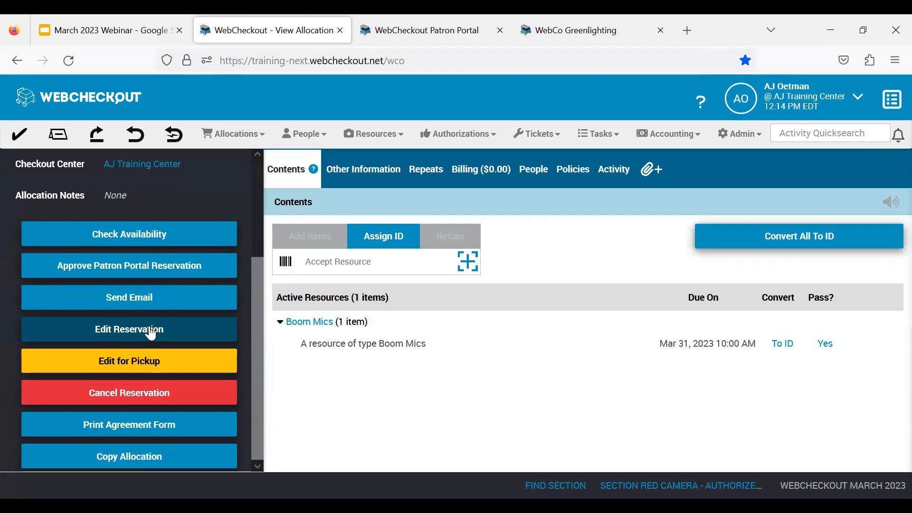
left_click(151, 333)
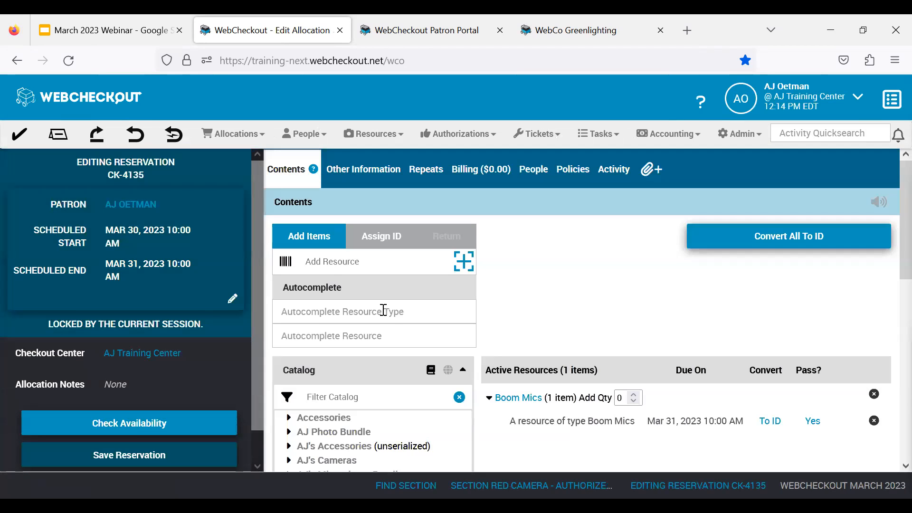
scroll(383, 309, "down", 8)
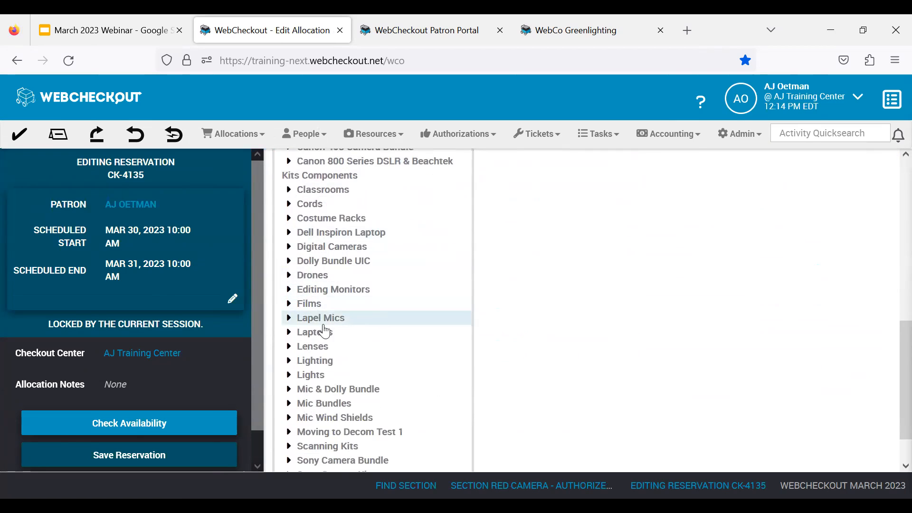
left_click(319, 318)
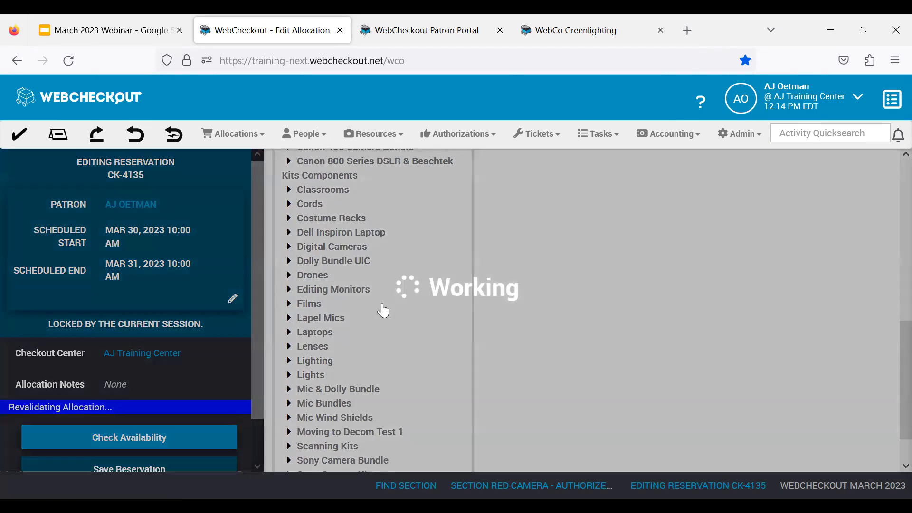
scroll(216, 320, "down", 1)
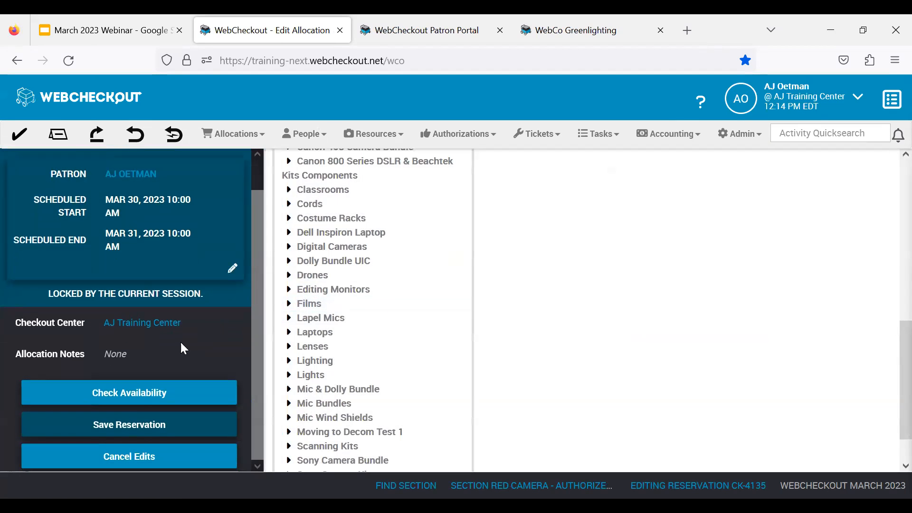
left_click(137, 428)
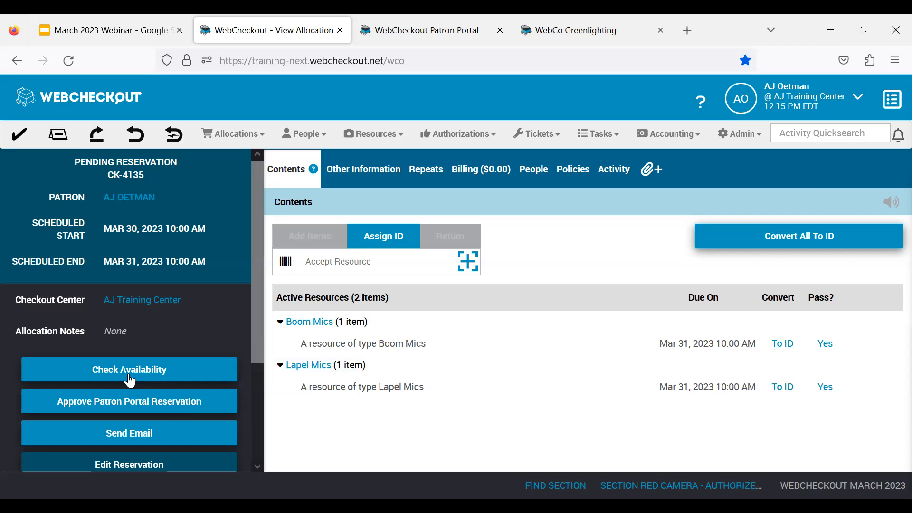
left_click(147, 408)
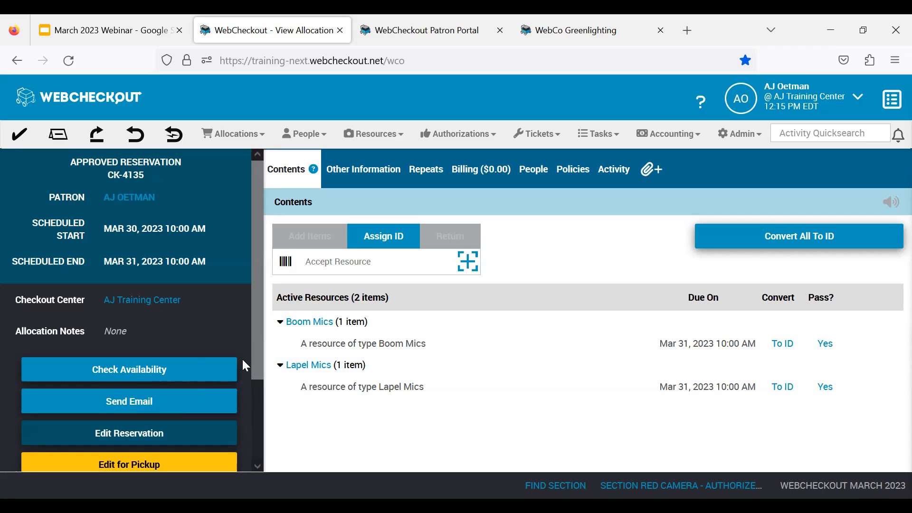
- Switch to the WebCheckout Patron Portal and narrow the browser window until the mobile layout is used
left_click(443, 38)
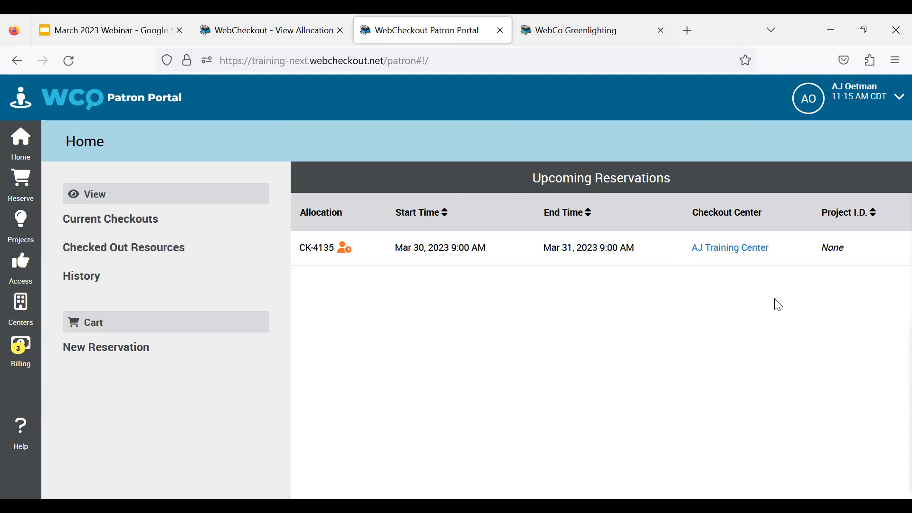
left_click(877, 34)
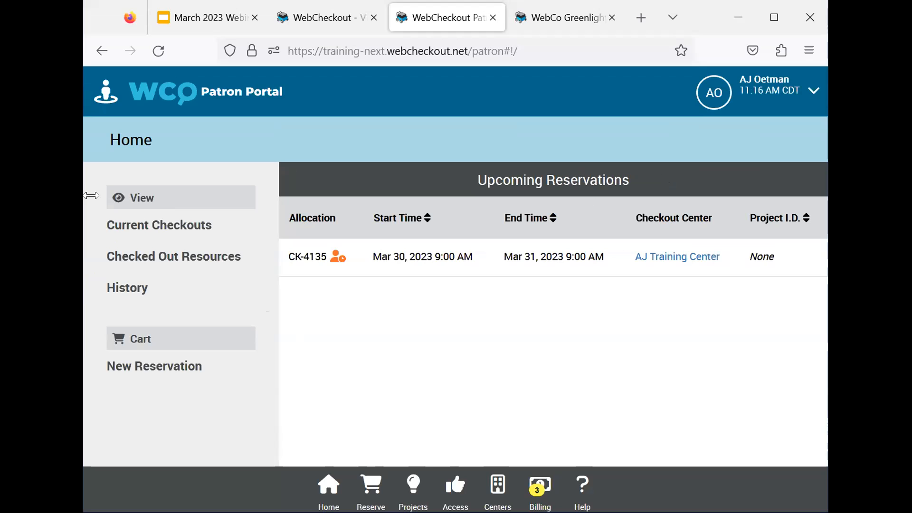
left_click_drag(91, 195, 274, 195)
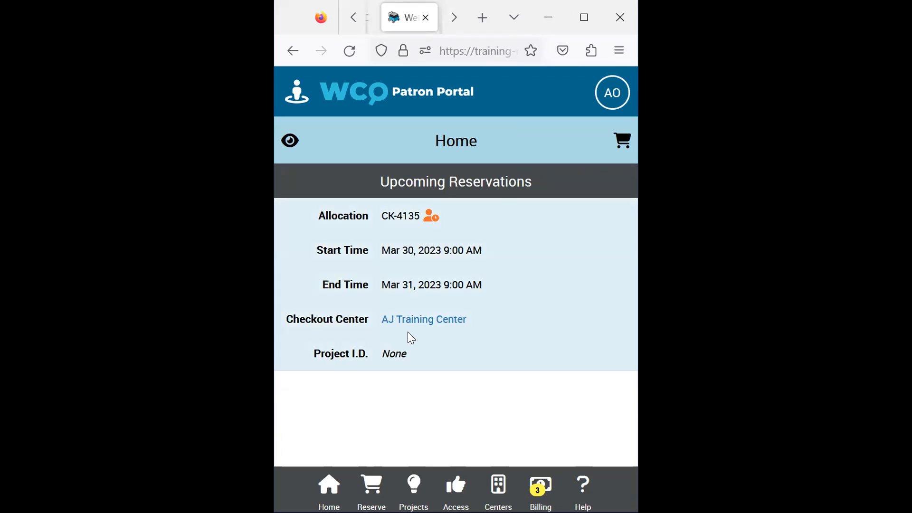
- Start a new reservation in the Patron Portal with AJ Training Center as the checkout center
left_click(373, 487)
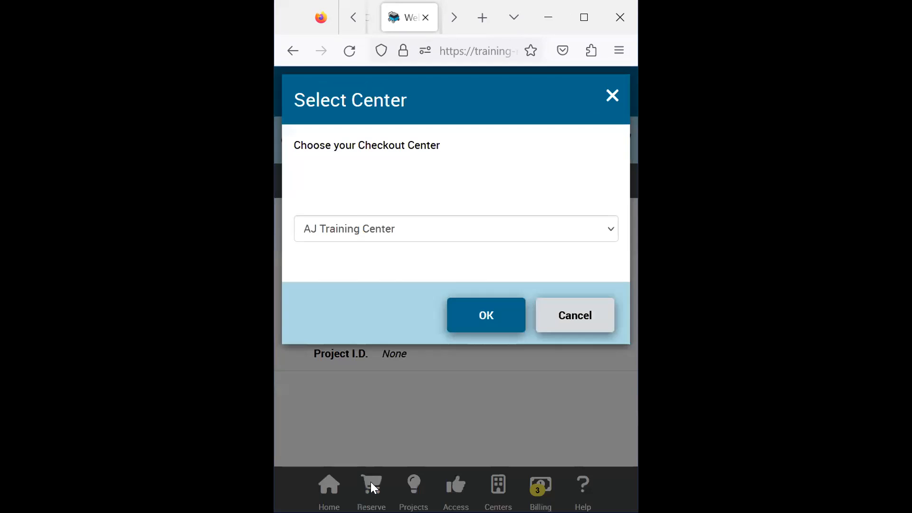
left_click(598, 227)
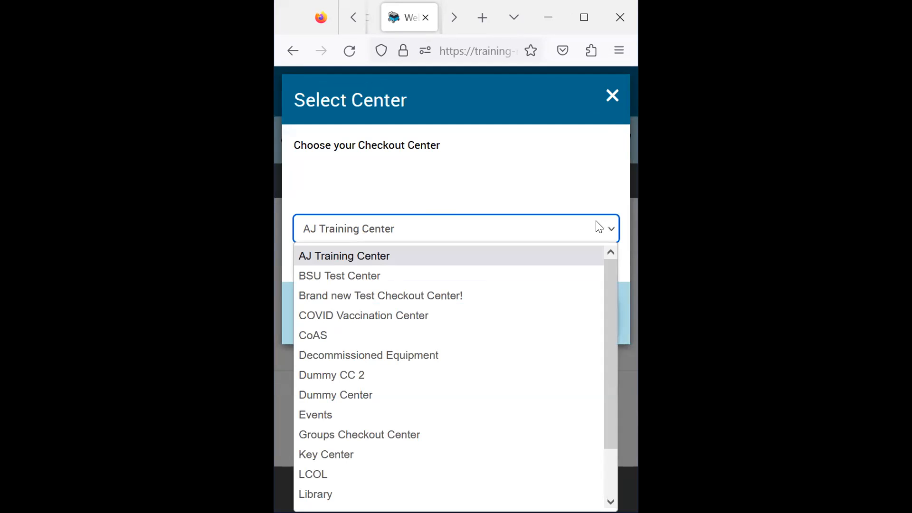
scroll(551, 261, "down", 1)
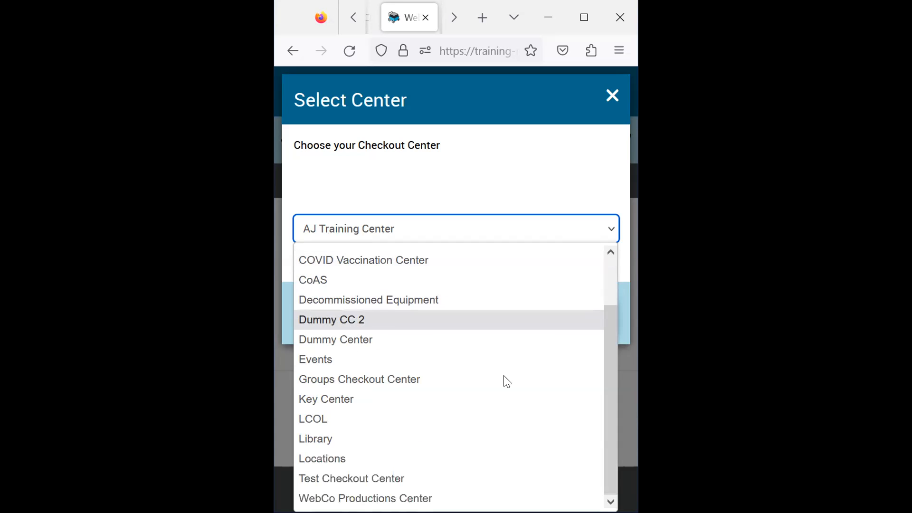
scroll(506, 332, "up", 1)
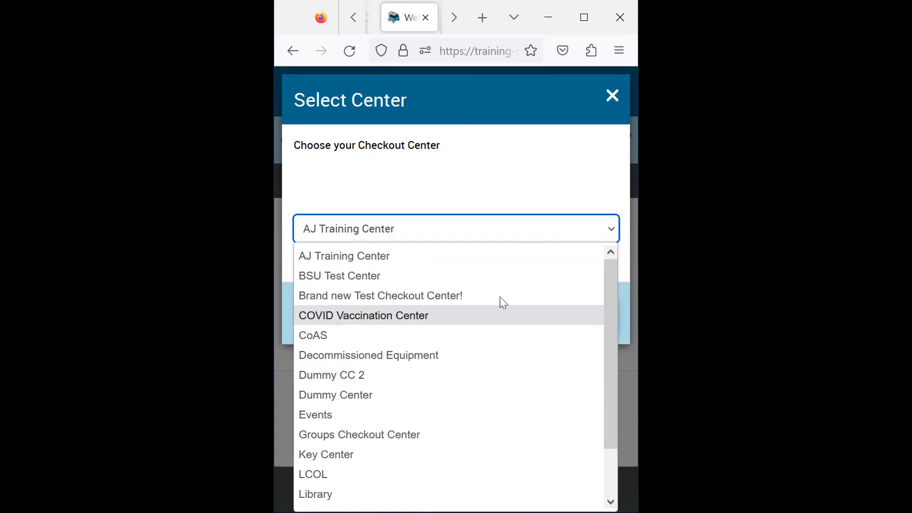
left_click(516, 261)
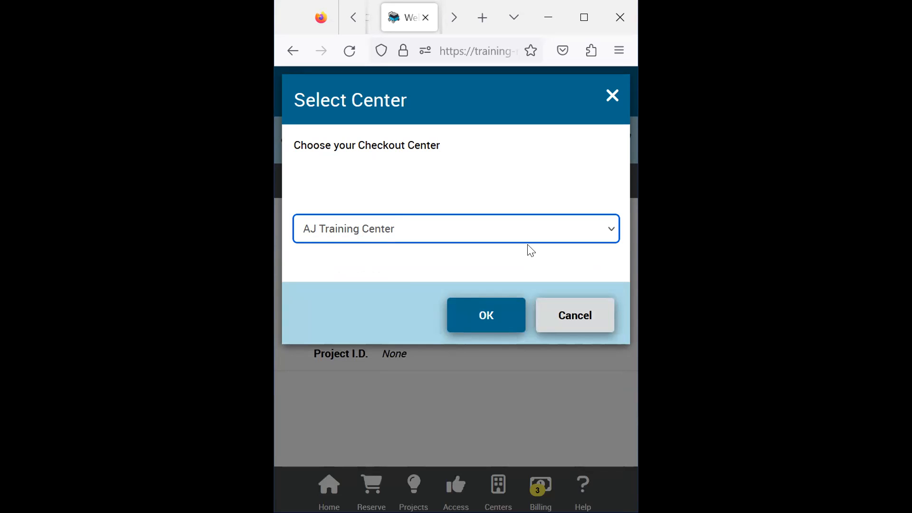
left_click(492, 317)
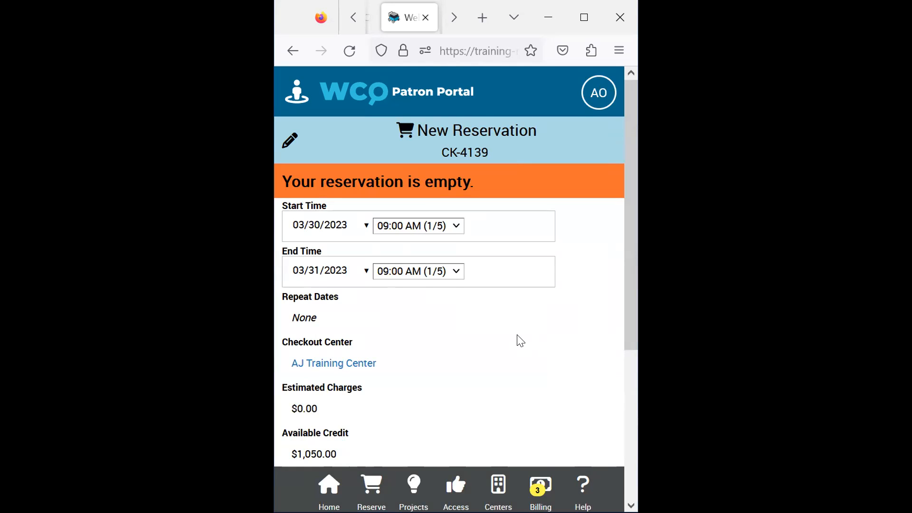
- Search the catalog for "mac", add one Mac Laptops resource to the reservation, and close the catalog
left_click(288, 142)
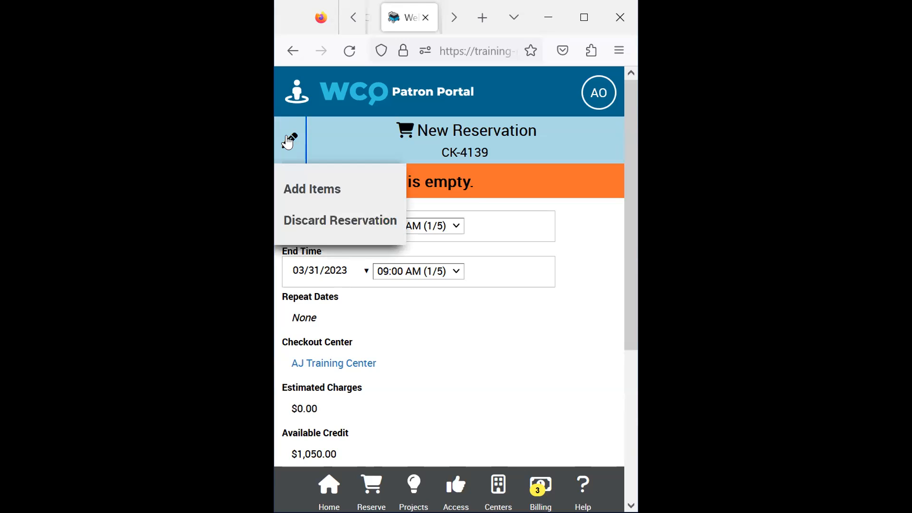
left_click(328, 189)
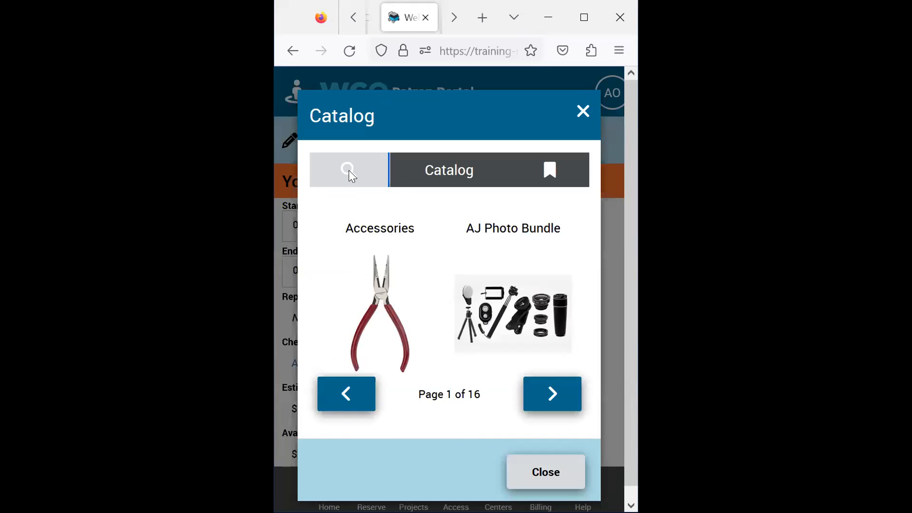
left_click(348, 177)
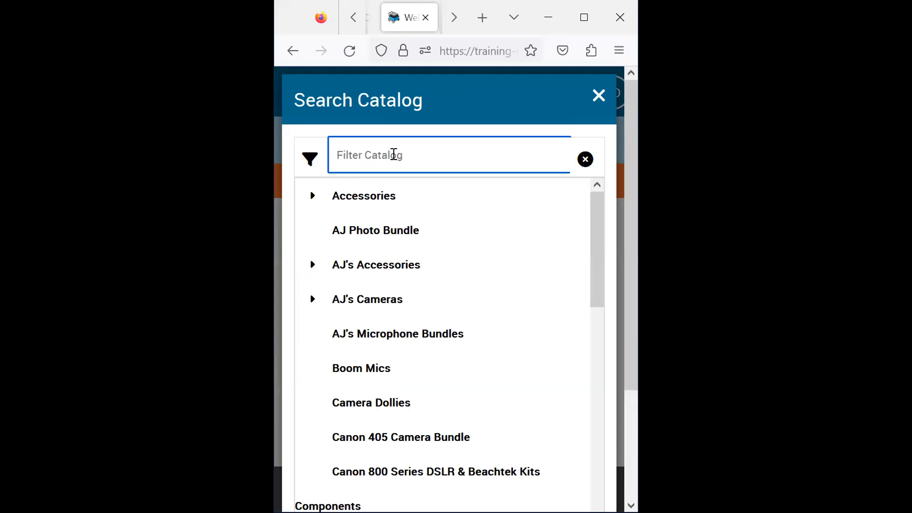
type("mac")
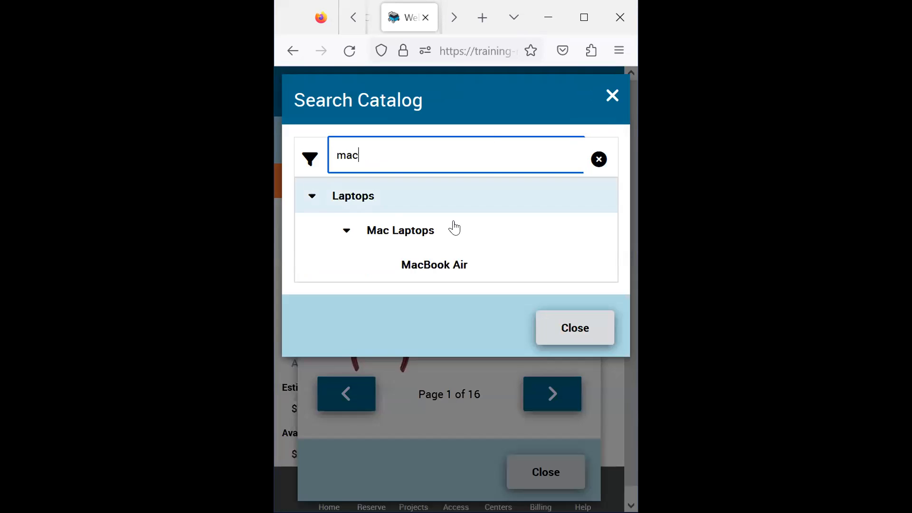
left_click(419, 234)
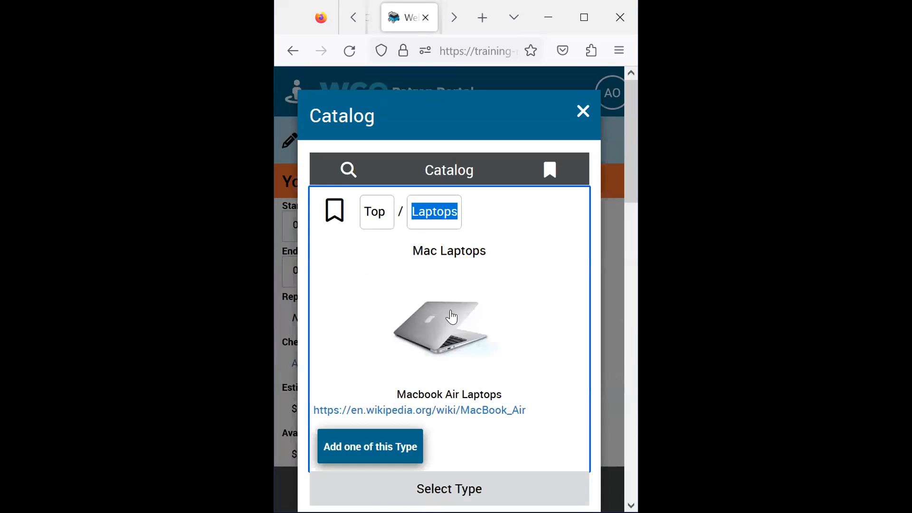
scroll(451, 317, "down", 4)
left_click(390, 268)
scroll(535, 250, "up", 4)
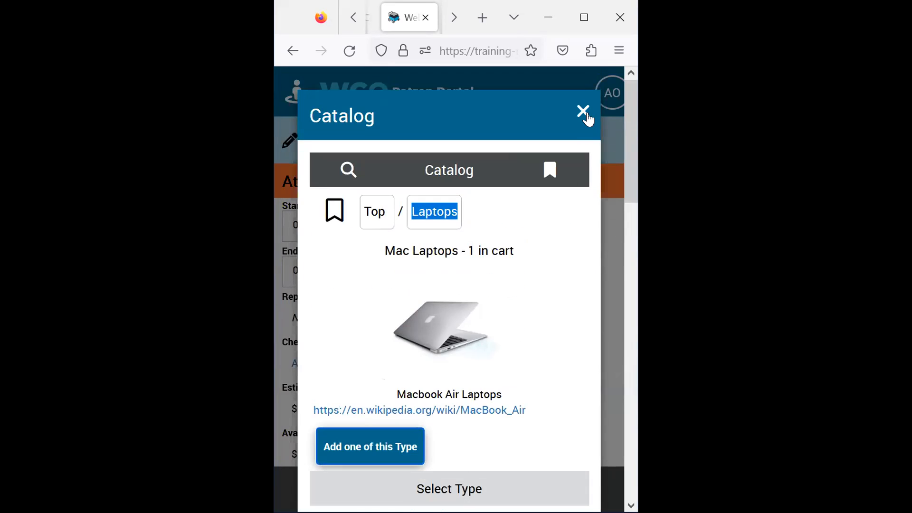
left_click(584, 114)
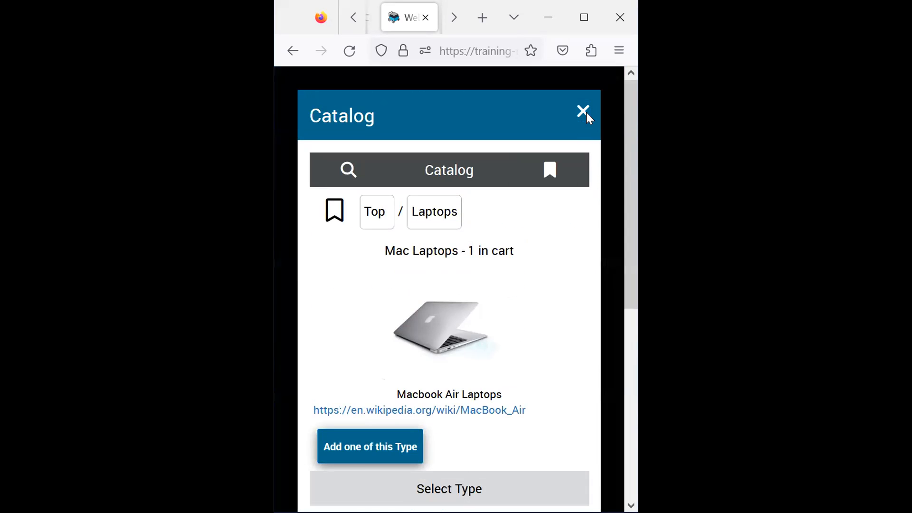
left_click(507, 267)
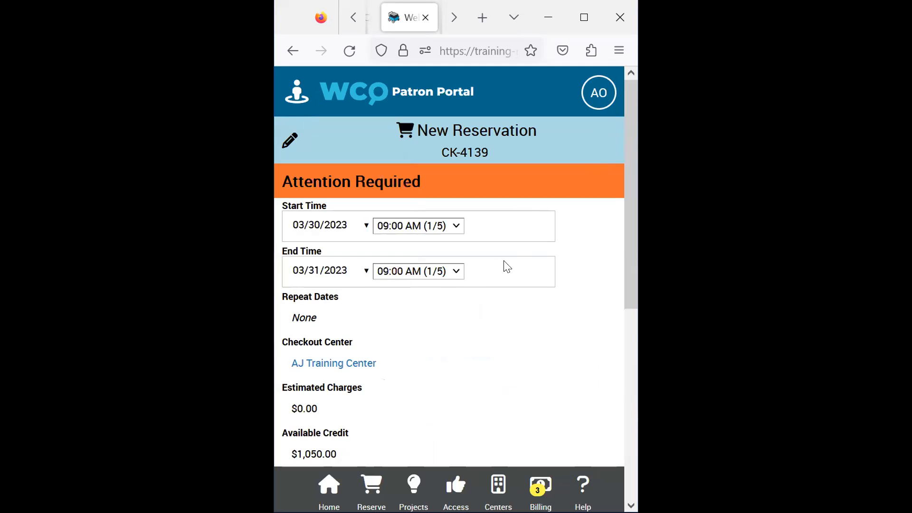
- Set the reservation's end time to 03/31/2023 at 11:00 AM
left_click(365, 270)
left_click(491, 424)
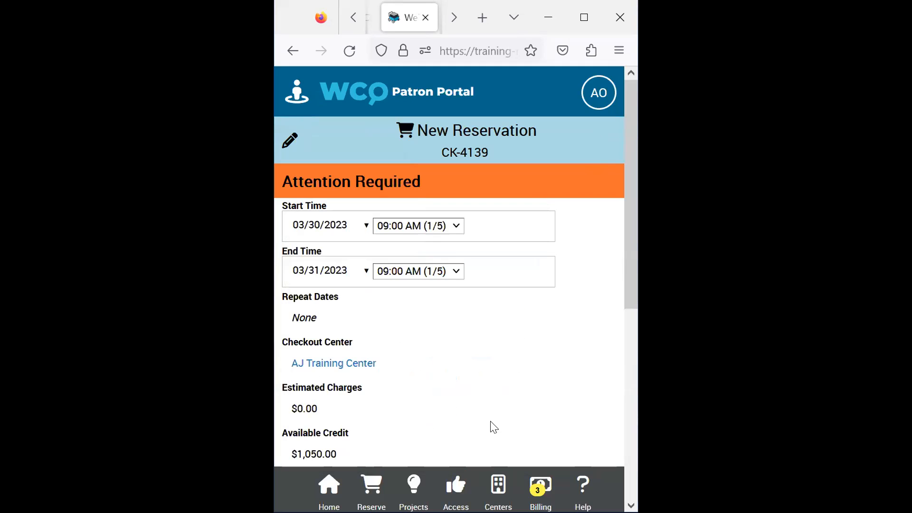
left_click(456, 271)
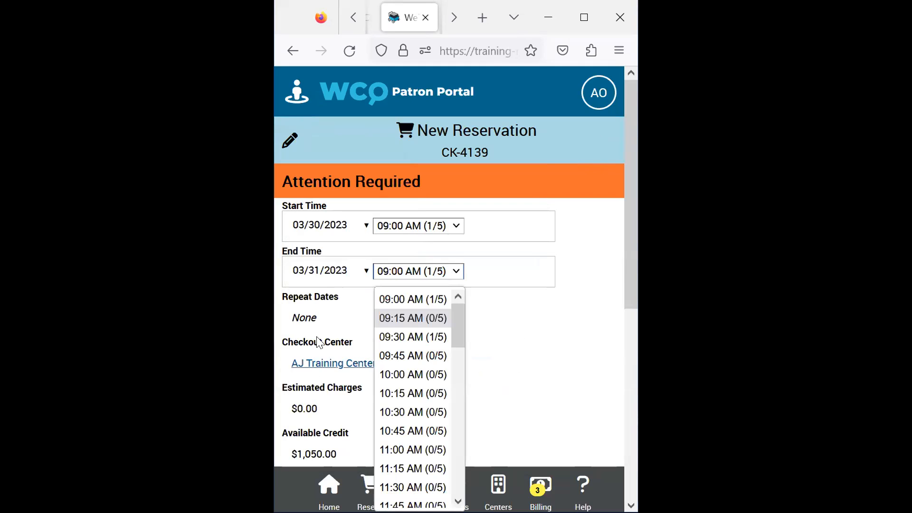
left_click(413, 449)
left_click(574, 269)
- Expand the reservation's additional fields and set its project to Smart and Fresh
scroll(529, 285, "down", 5)
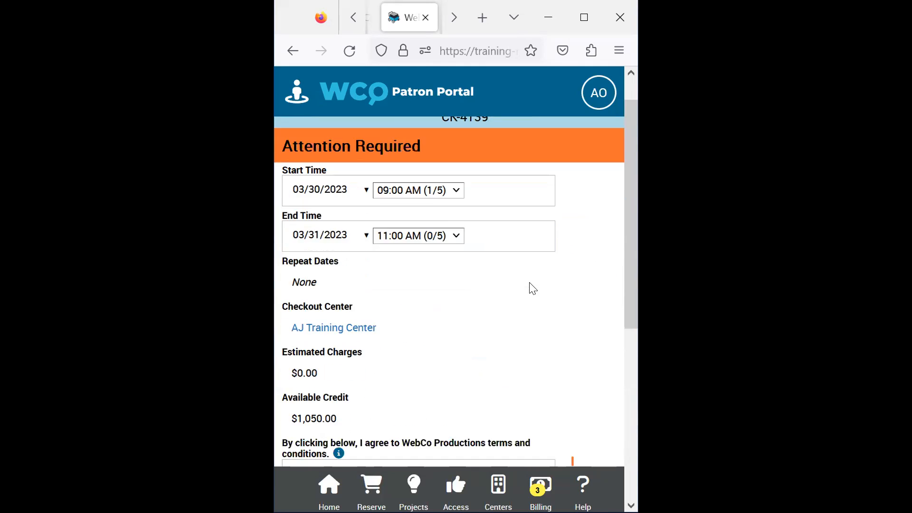
left_click(470, 303)
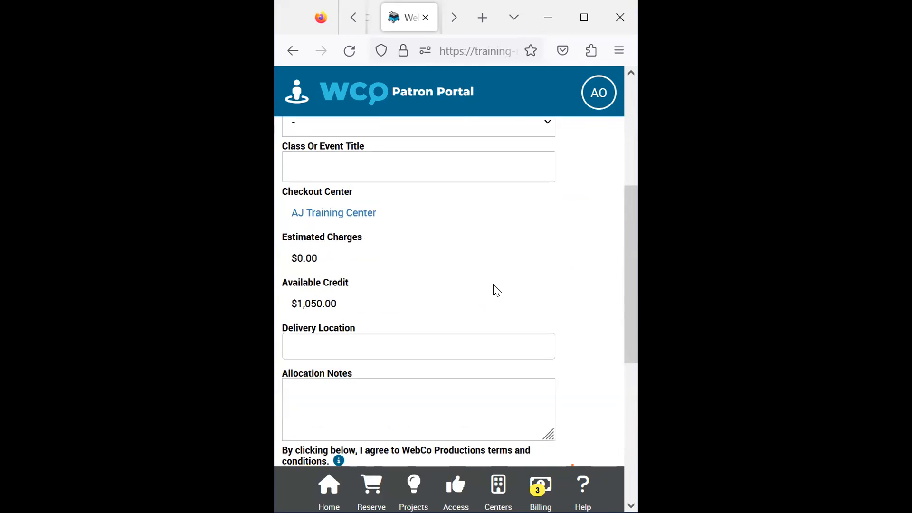
scroll(497, 291, "up", 2)
left_click(538, 203)
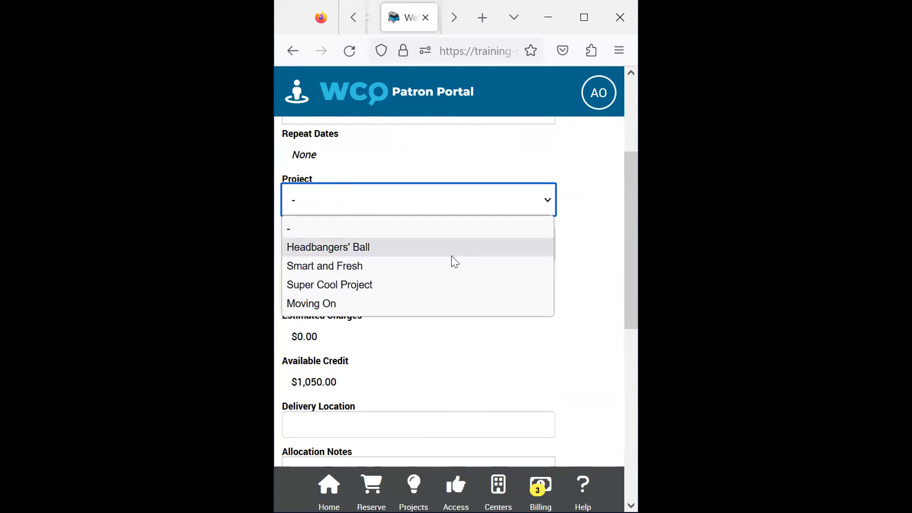
left_click(448, 265)
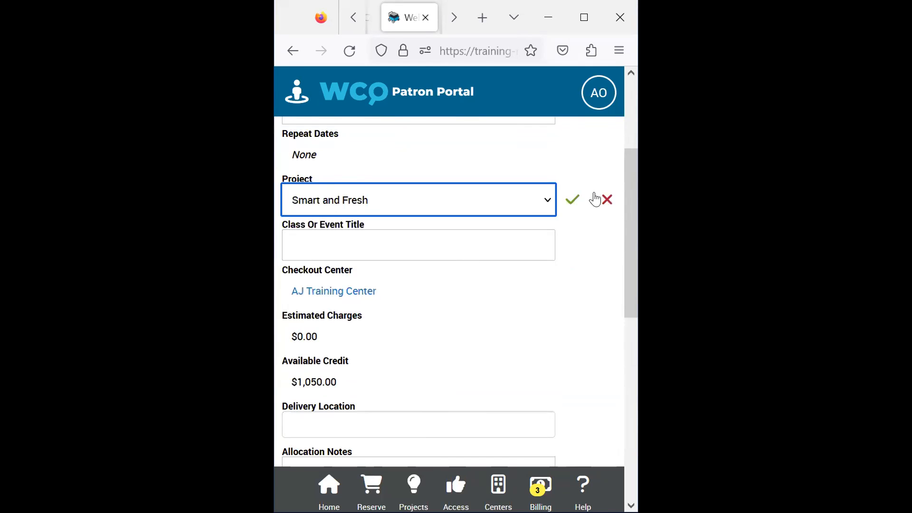
left_click(573, 205)
- Accept the WebCo Productions terms and conditions on the reservation and apply the change
scroll(573, 206, "down", 6)
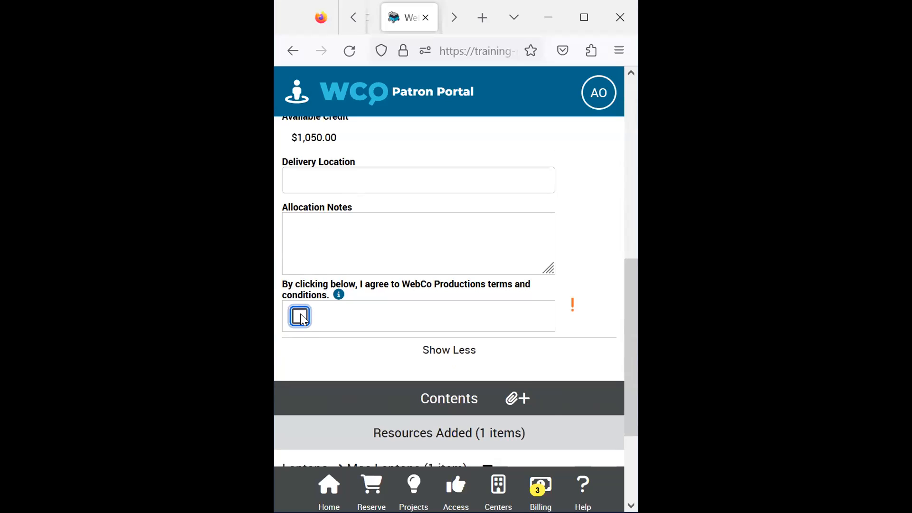
left_click(301, 318)
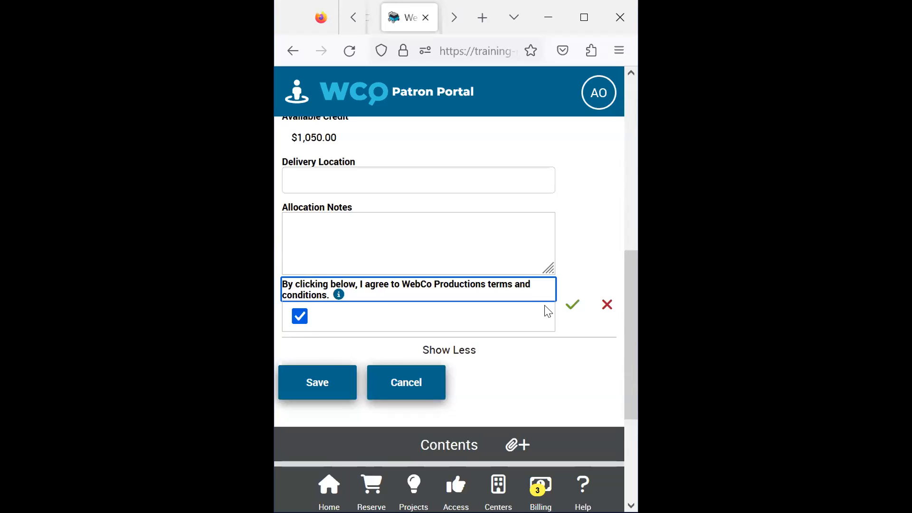
left_click(572, 305)
- Add a repeat to the reservation for every Tuesday from 04/06/2023 to 04/26/2023
scroll(543, 301, "up", 8)
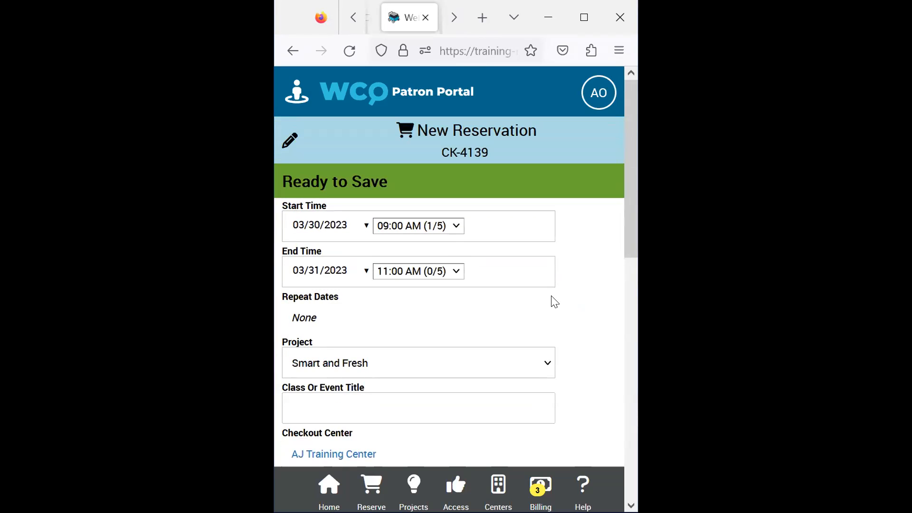
left_click(289, 142)
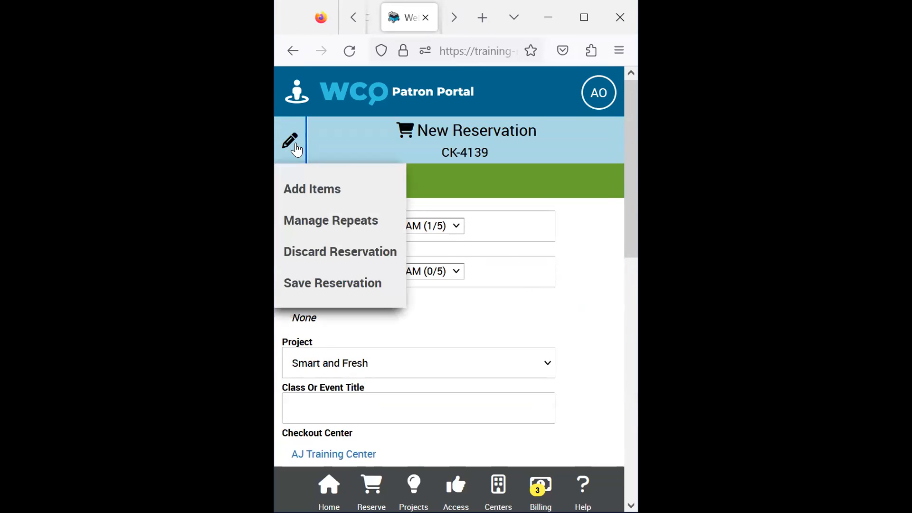
left_click(334, 220)
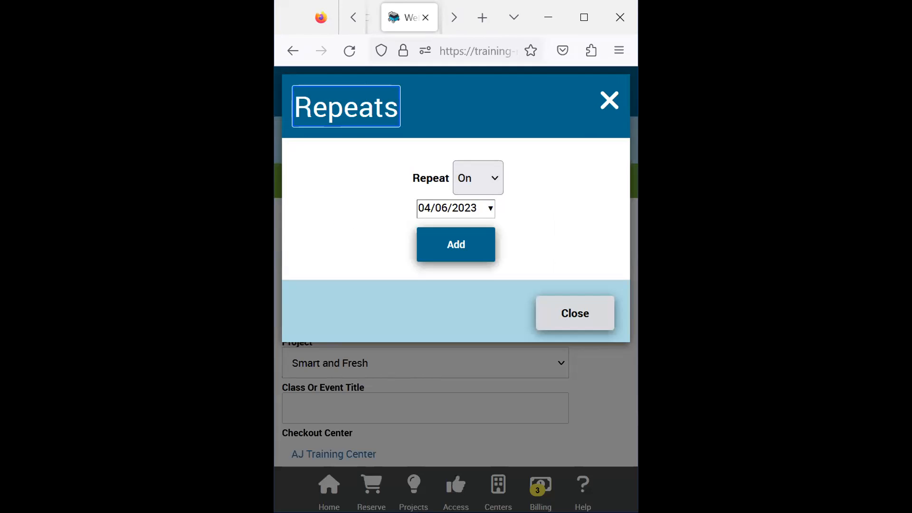
left_click(489, 184)
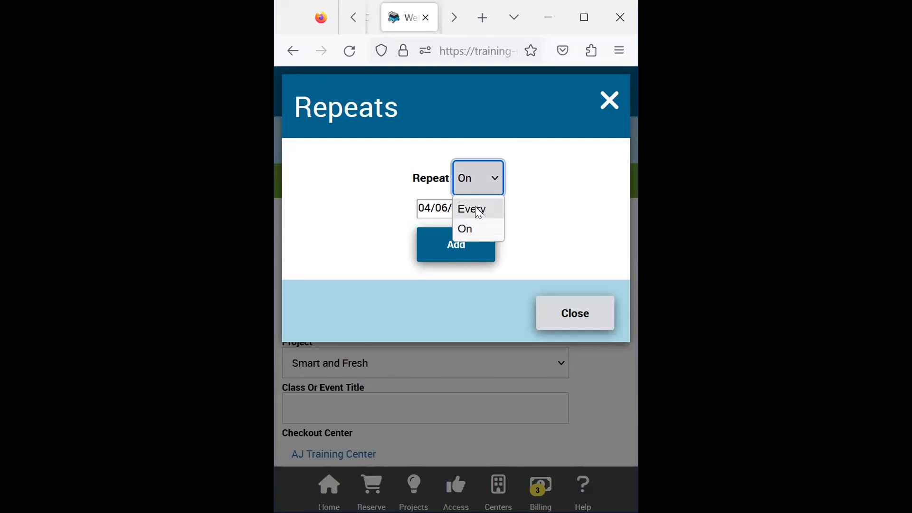
left_click(478, 210)
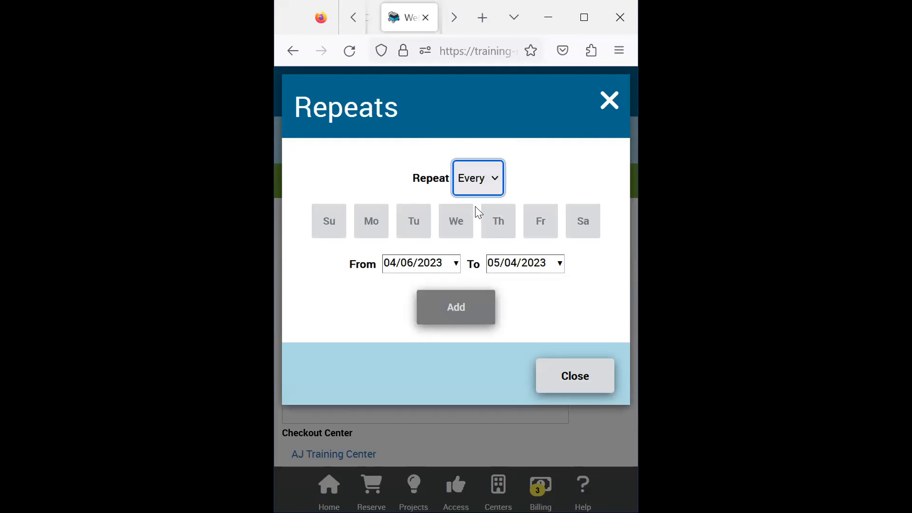
left_click(410, 228)
left_click(550, 270)
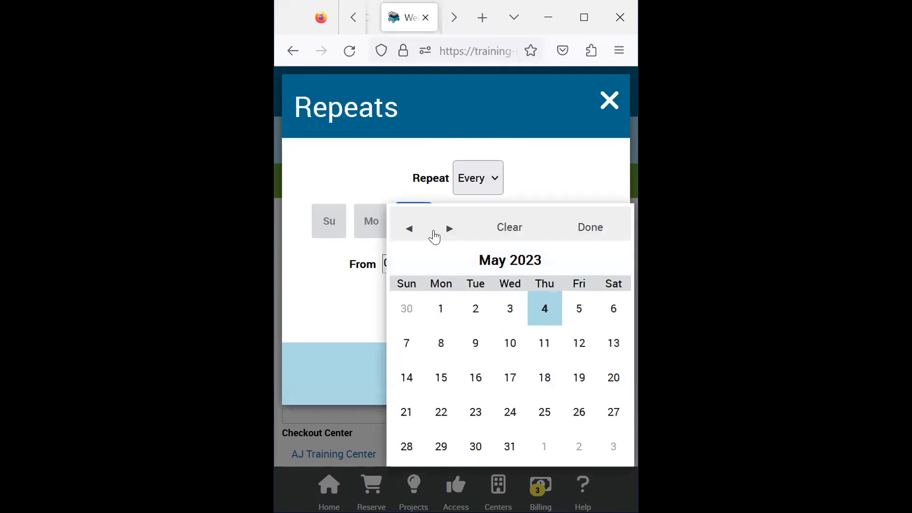
left_click(409, 229)
left_click(510, 411)
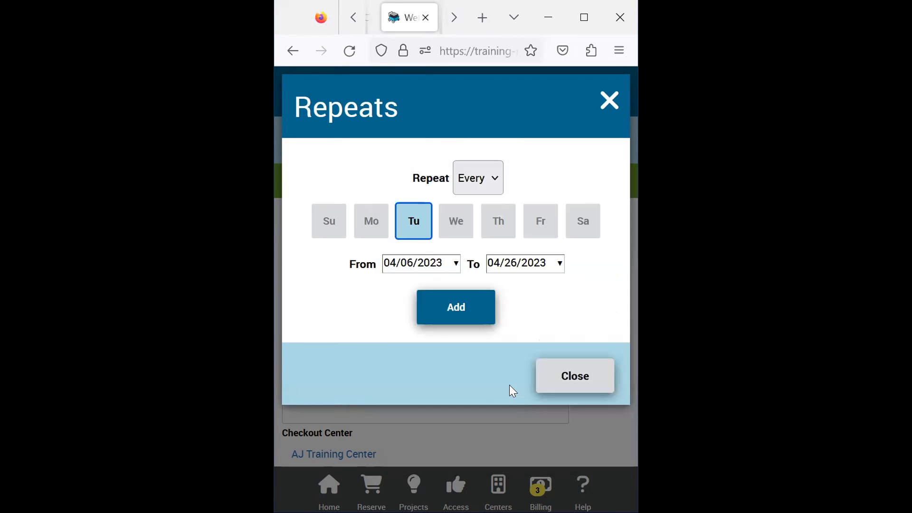
left_click(463, 308)
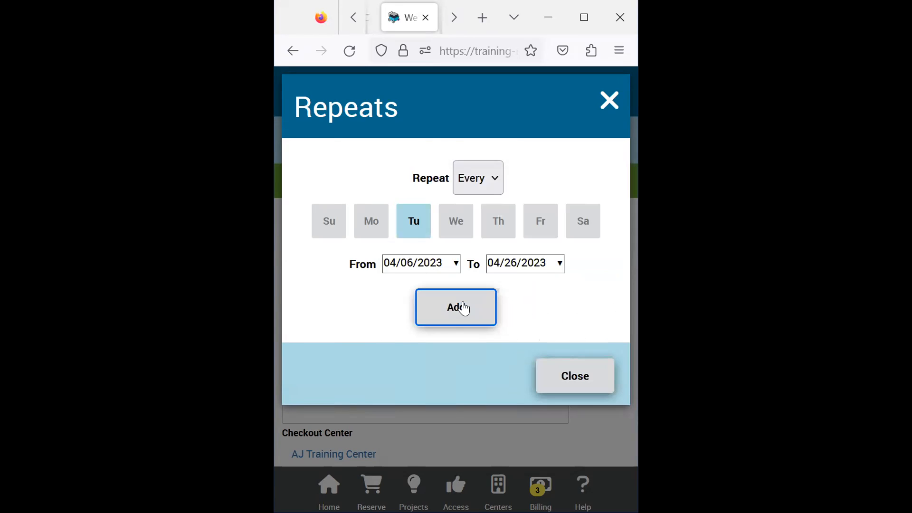
- Check the generated repeat dates, save the repeating reservation, and return to the portal's home page
scroll(526, 289, "down", 2)
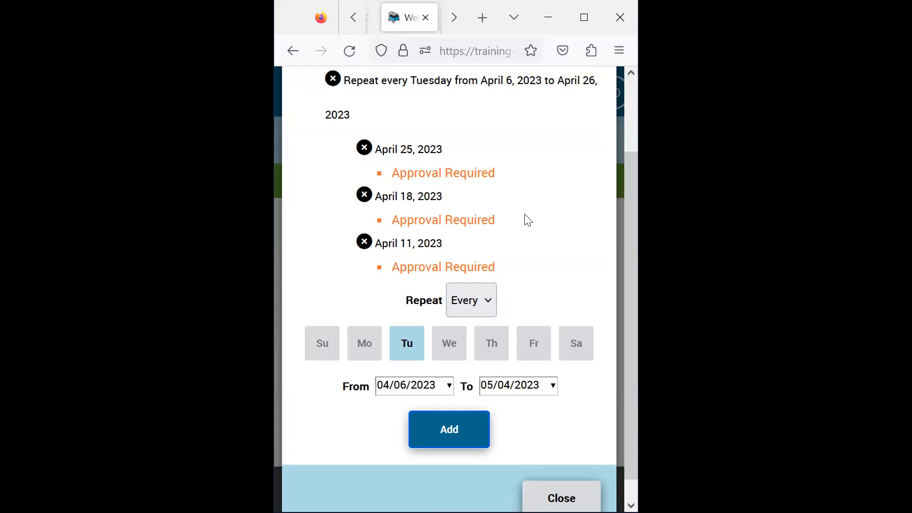
scroll(528, 219, "up", 2)
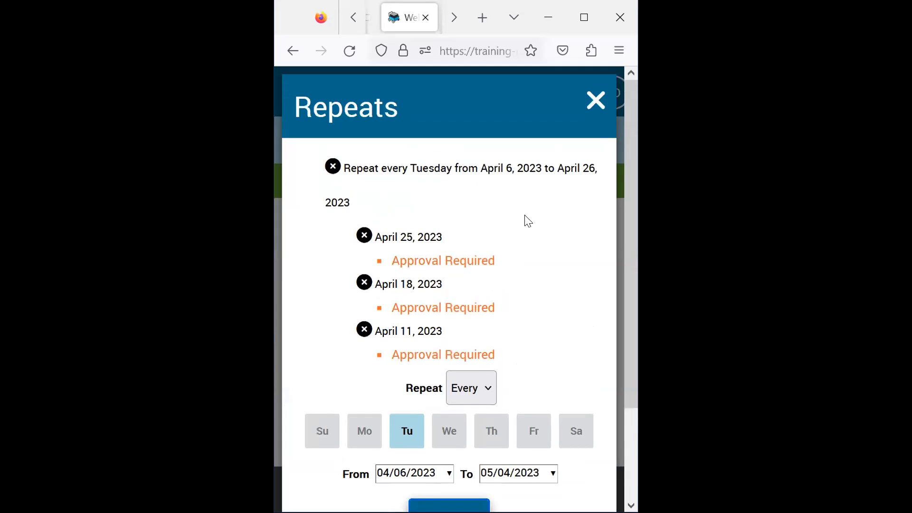
scroll(528, 221, "down", 2)
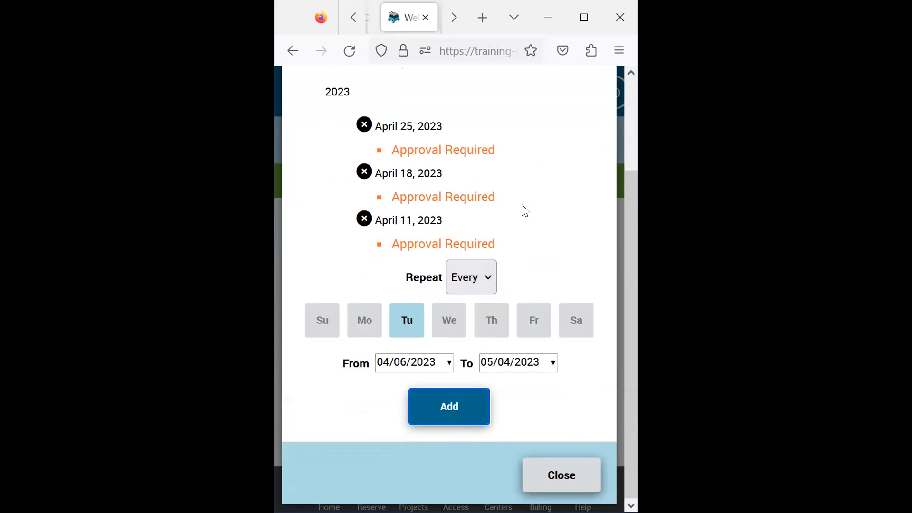
left_click(561, 475)
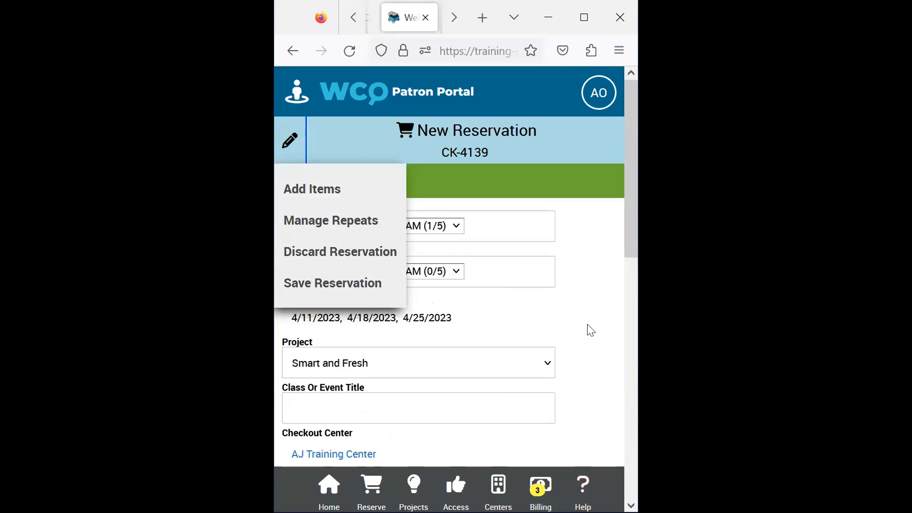
left_click(351, 284)
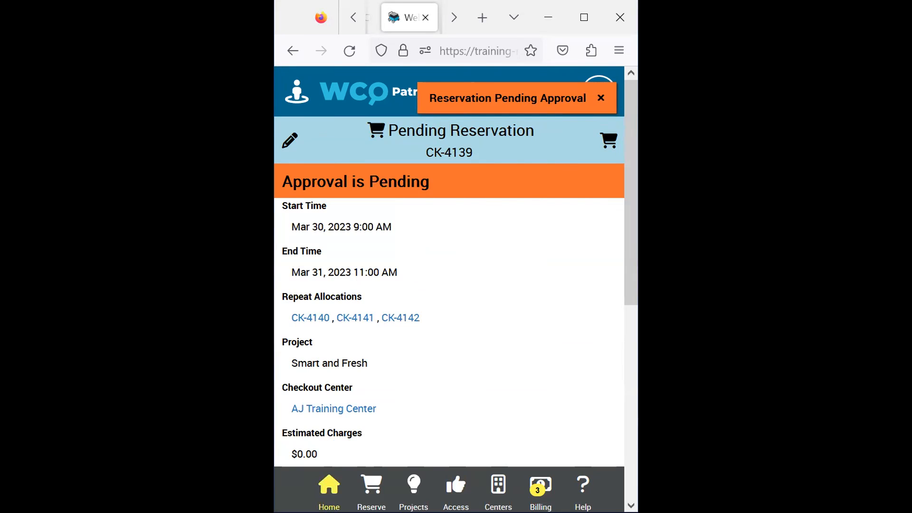
left_click(329, 487)
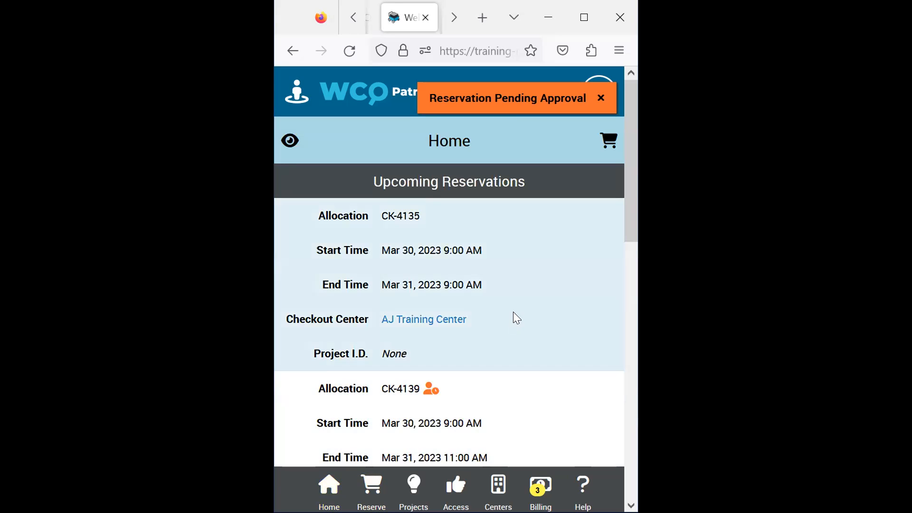
- Look through the upcoming reservations on the home page, including the newly created repeats
scroll(548, 288, "down", 10)
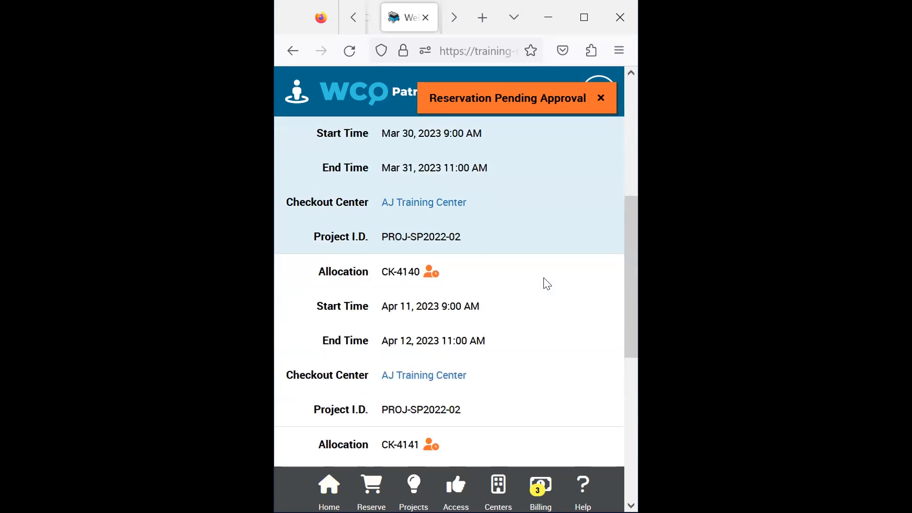
scroll(542, 285, "up", 6)
scroll(541, 284, "up", 5)
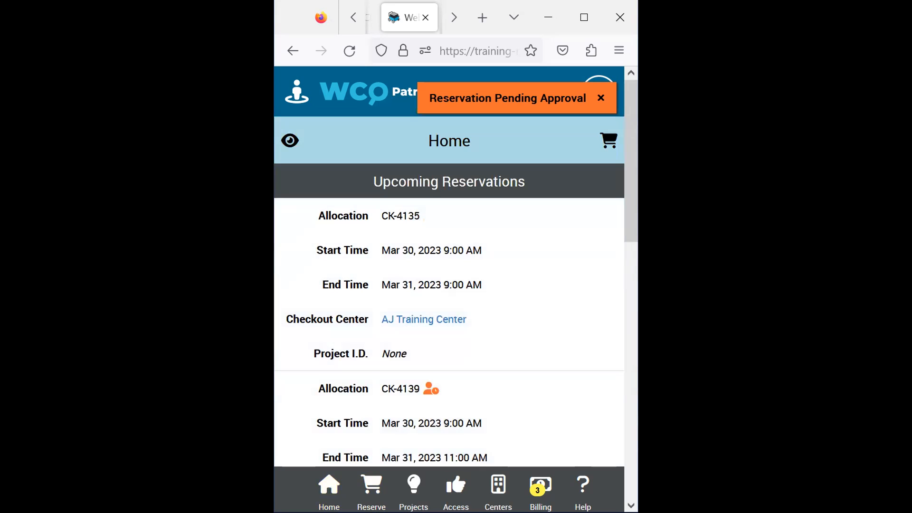
- Show the checked out resources, open the Dell Inspiron laptop's checkout, and start renewing it
left_click(291, 143)
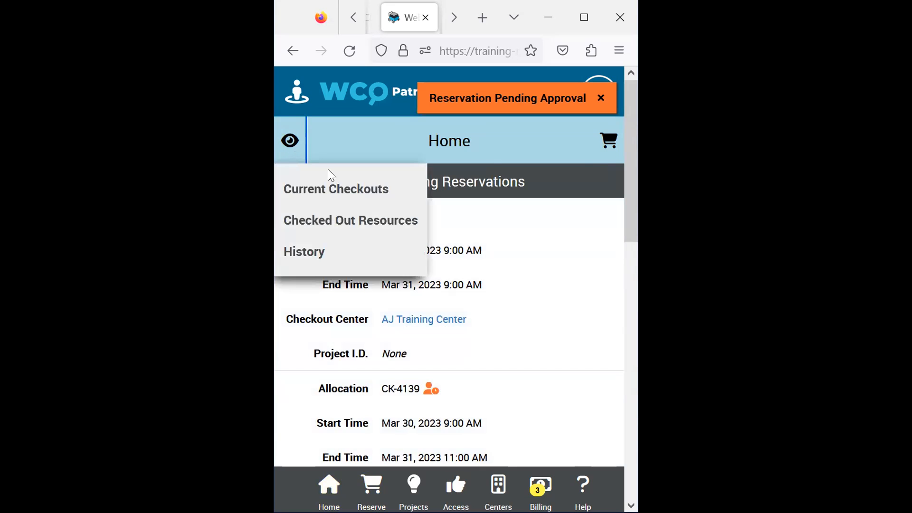
left_click(381, 222)
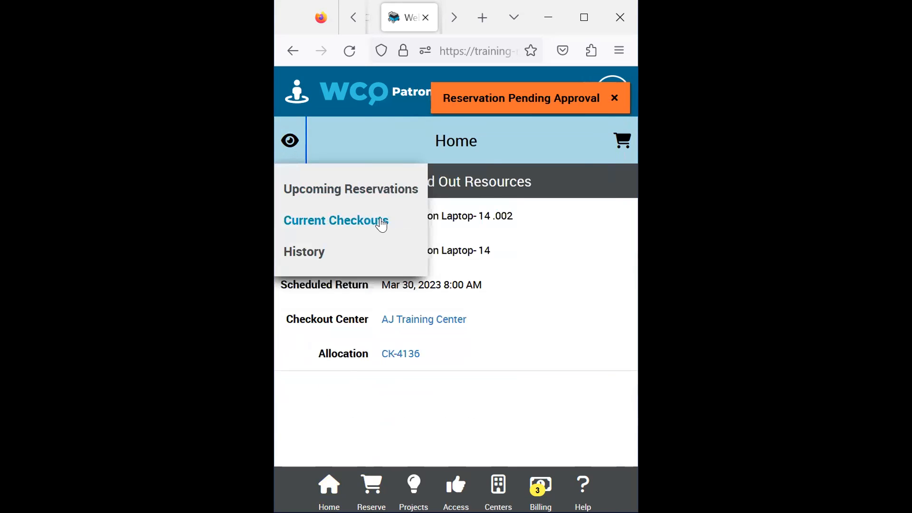
left_click(520, 421)
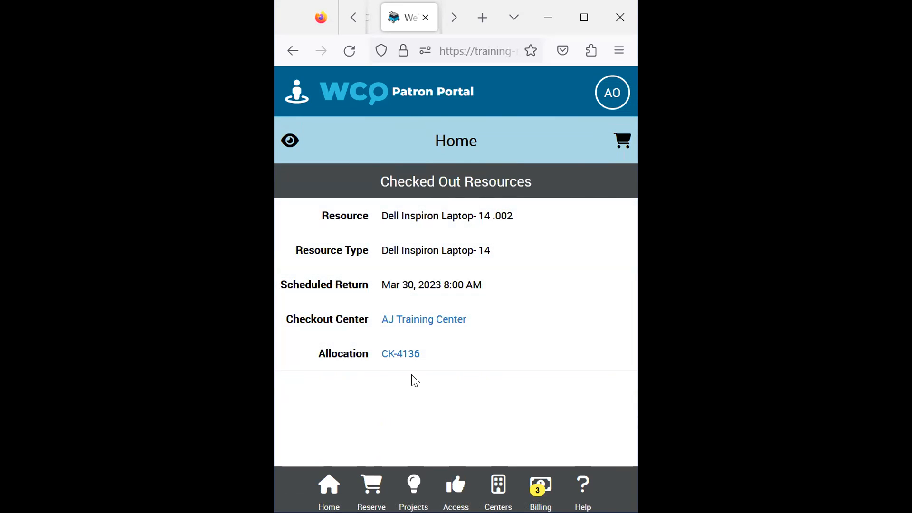
left_click(405, 354)
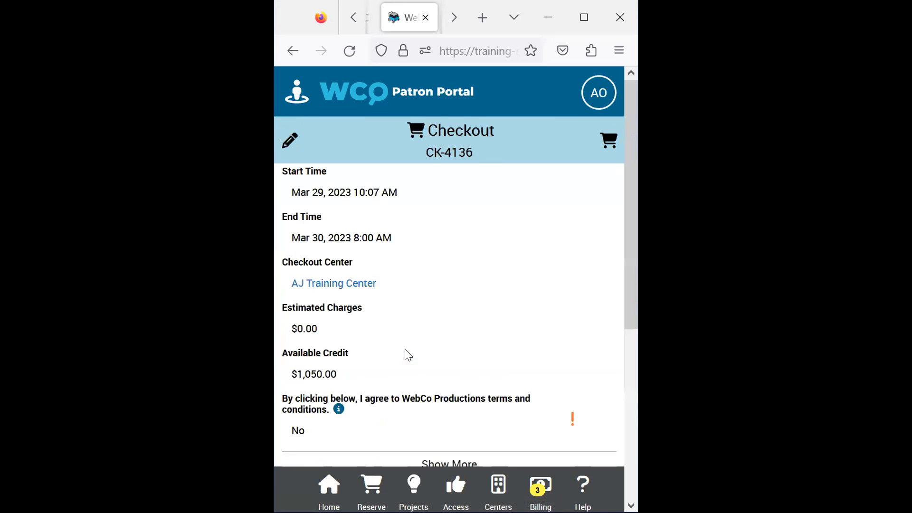
left_click(291, 143)
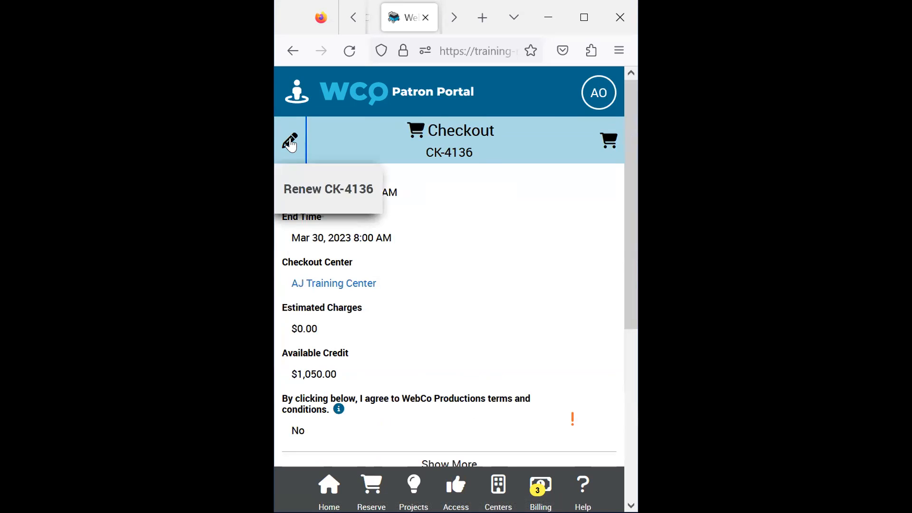
left_click(352, 192)
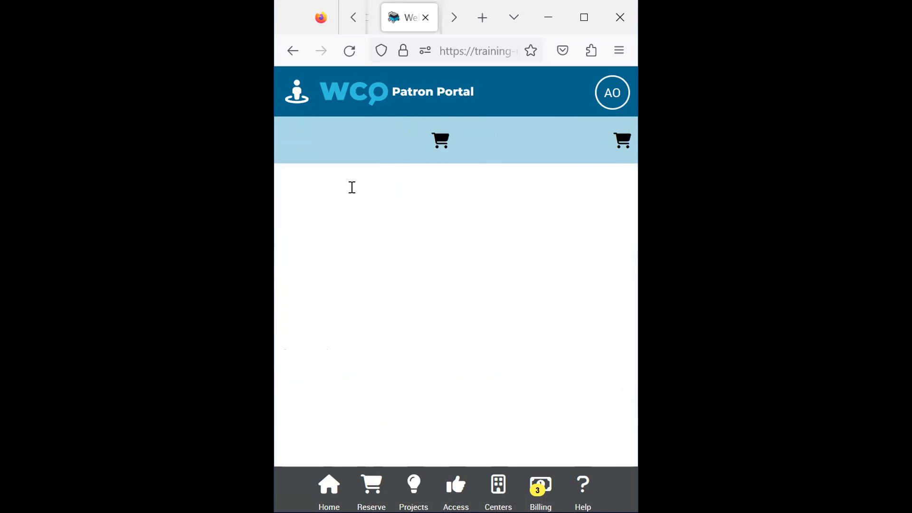
- Set the checkout renewal's end time to 03/31/2023 at 05:30 PM and save it
scroll(528, 303, "down", 3)
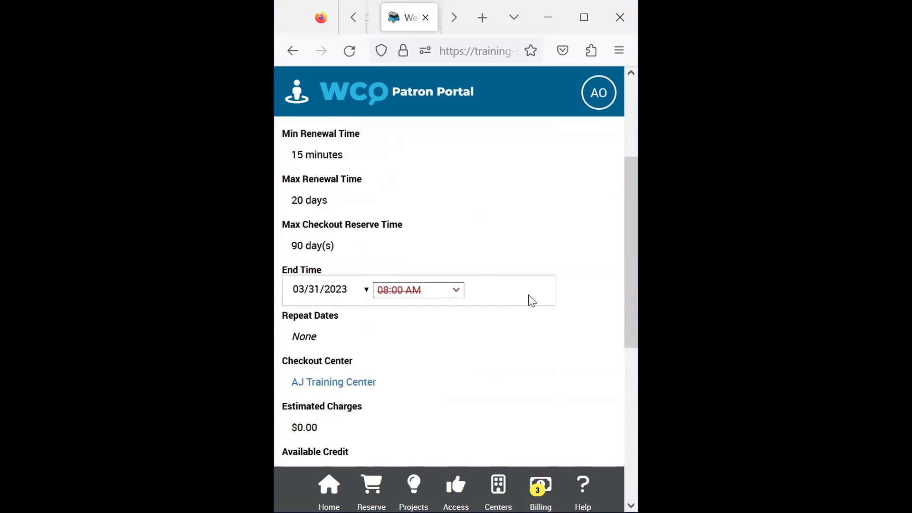
left_click(365, 291)
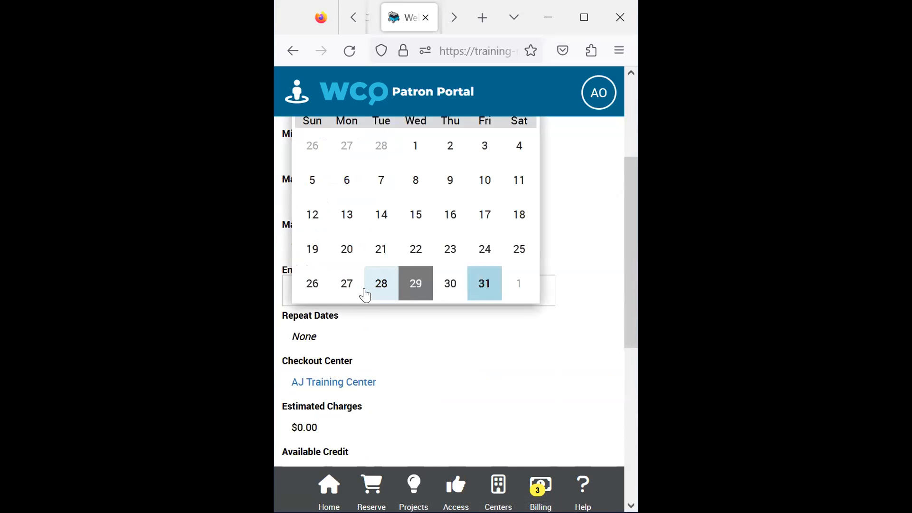
scroll(493, 266, "up", 2)
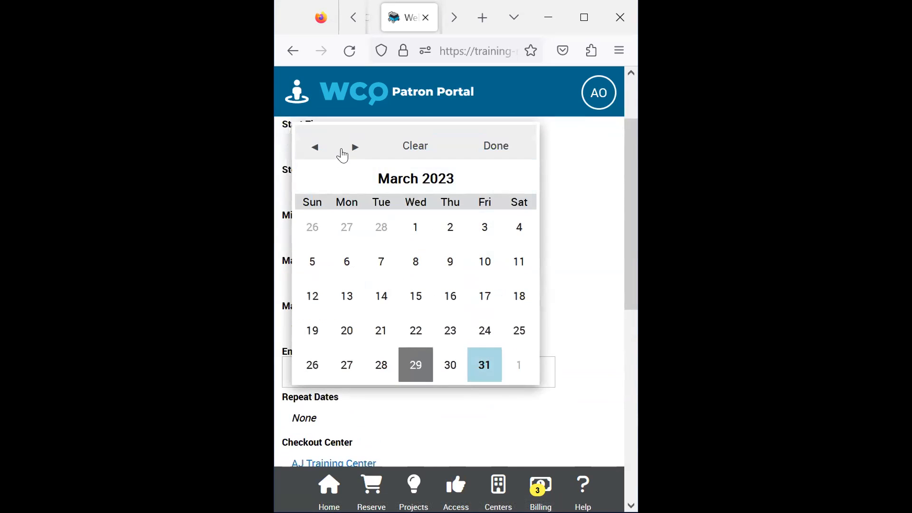
left_click(483, 365)
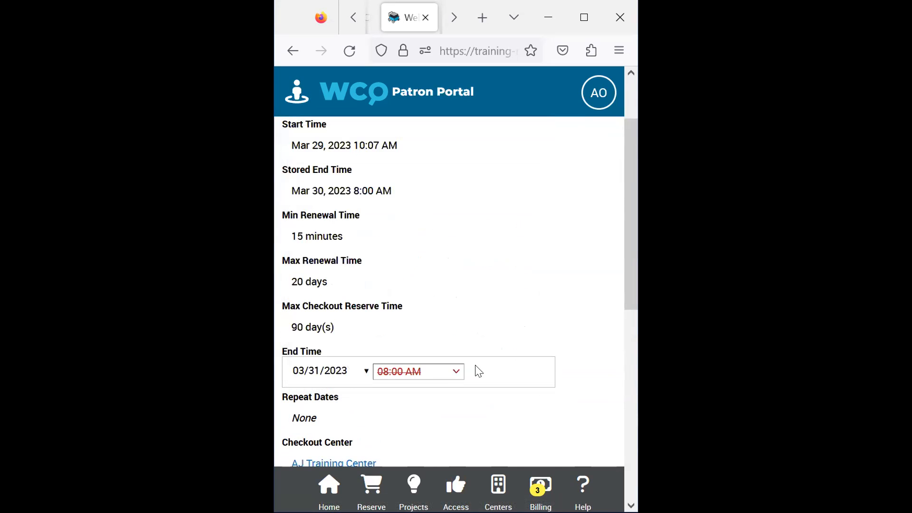
left_click(453, 377)
scroll(423, 266, "down", 2)
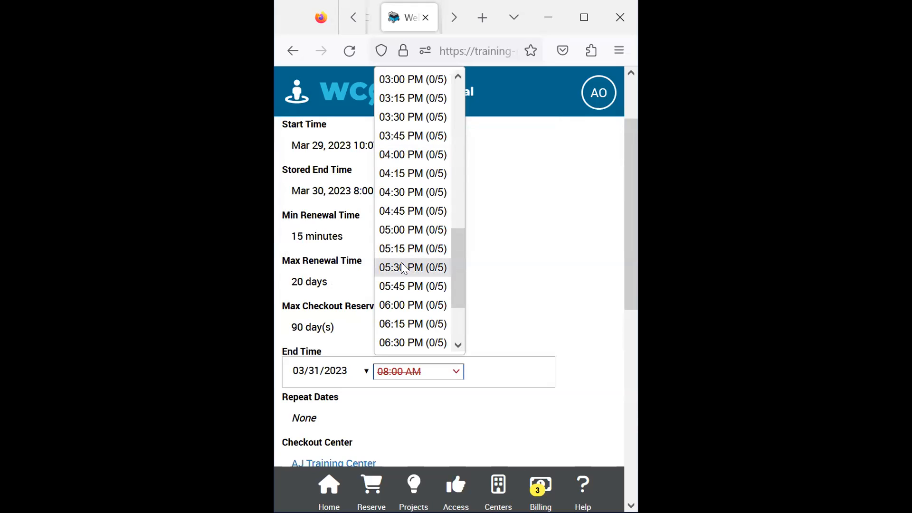
left_click(407, 268)
left_click(573, 374)
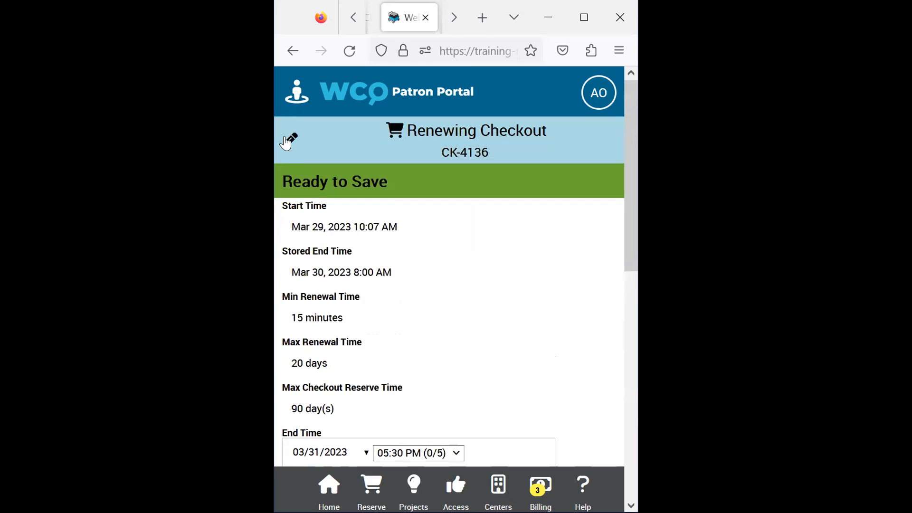
left_click(287, 140)
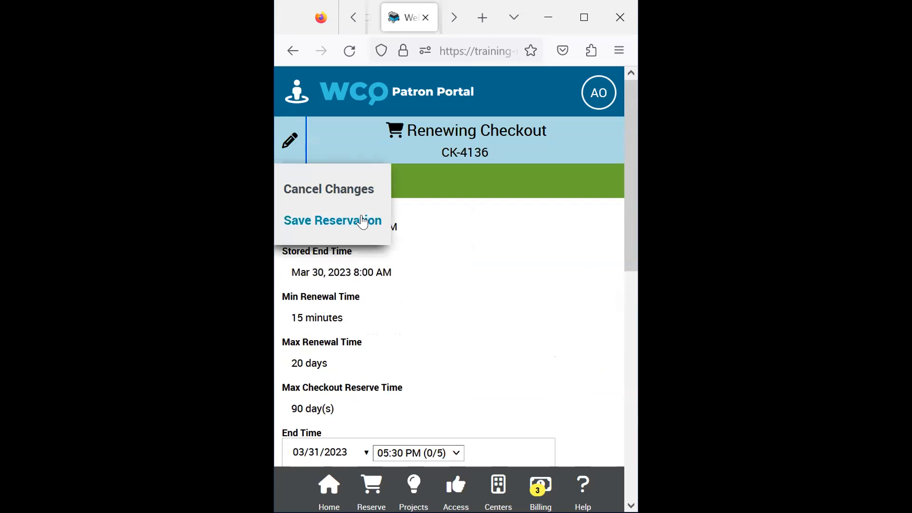
left_click(362, 221)
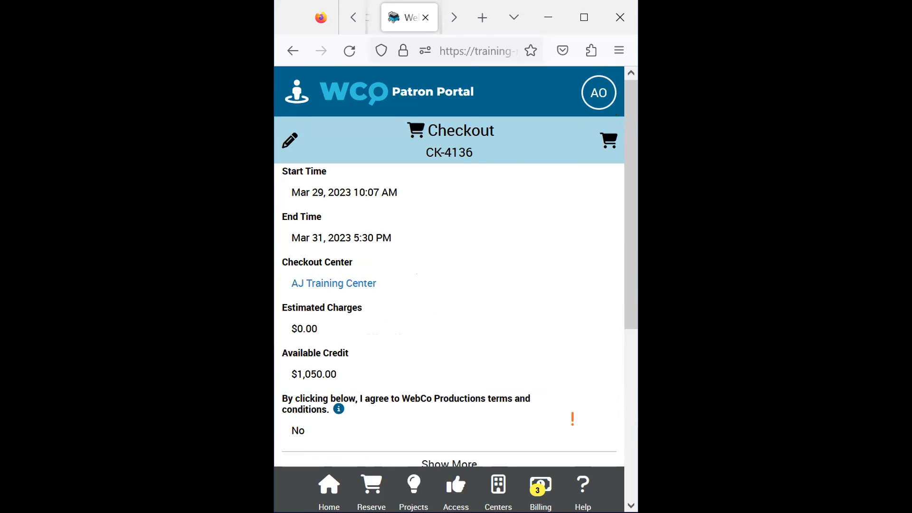
- Maximize the browser window, present the Project Status slide of the March 2023 Webinar deck, and end the slideshow
left_click(584, 17)
left_click(121, 29)
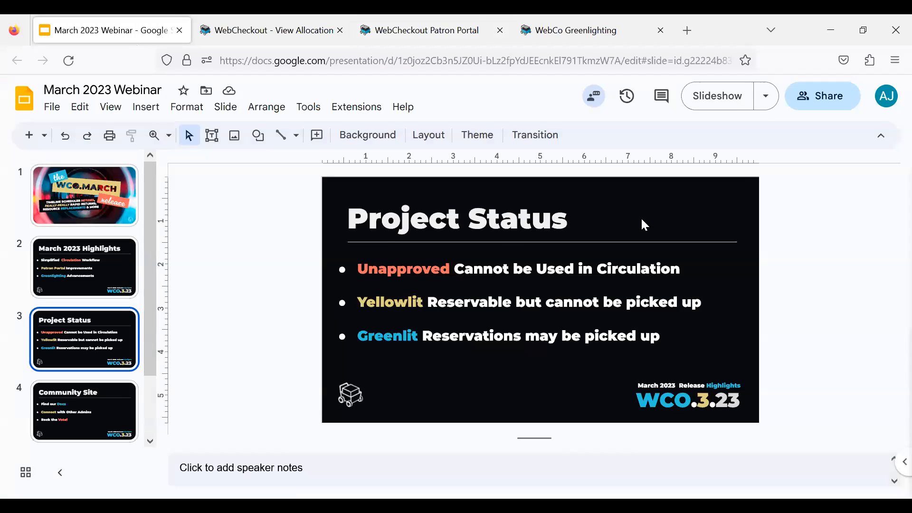
left_click(734, 99)
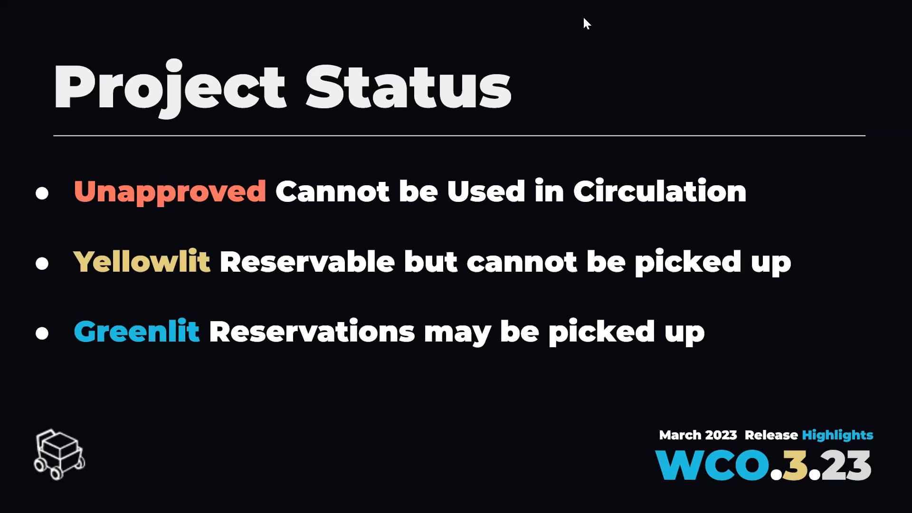
key("Escape")
- Switch to WebCo Greenlighting and open the Moving On project from the project list
left_click(583, 32)
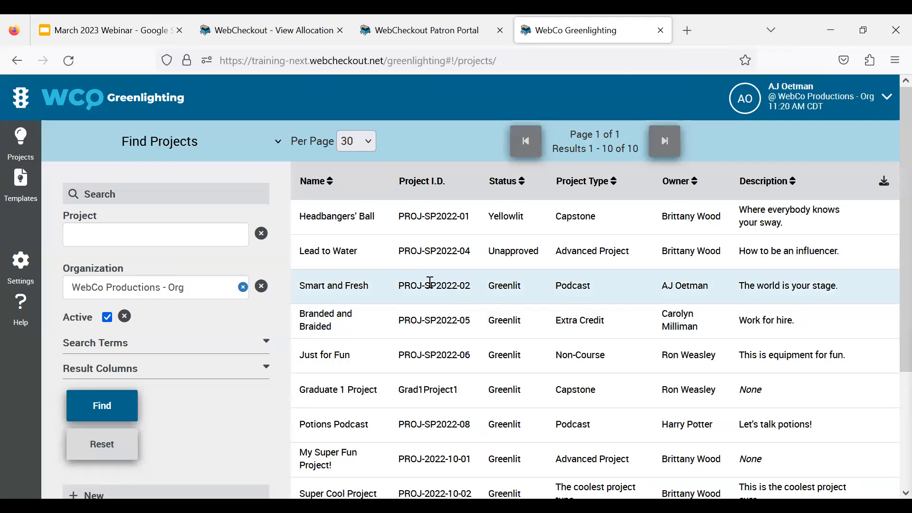
scroll(403, 249, "down", 3)
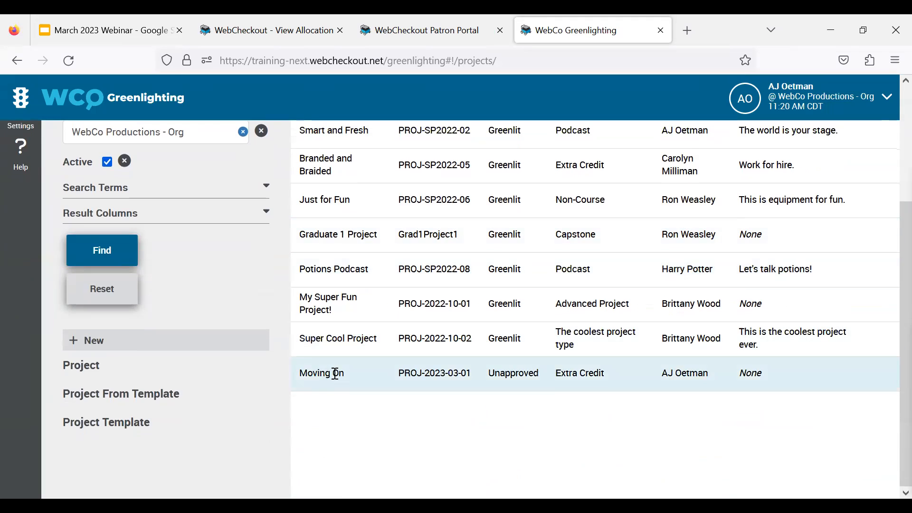
left_click(335, 373)
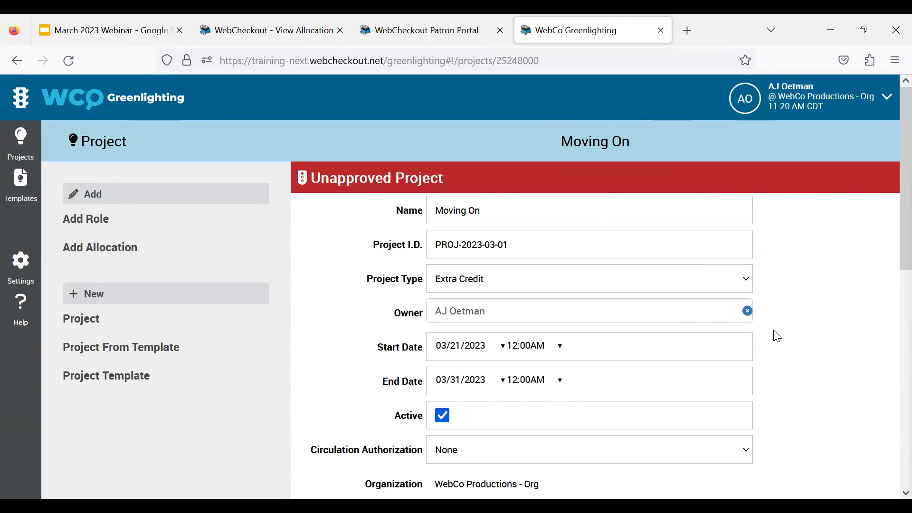
- Set the Moving On project's Circulation Authorization to Reservation, apply the change, and check the project's status banner
scroll(619, 307, "down", 3)
left_click_drag(417, 377, 312, 381)
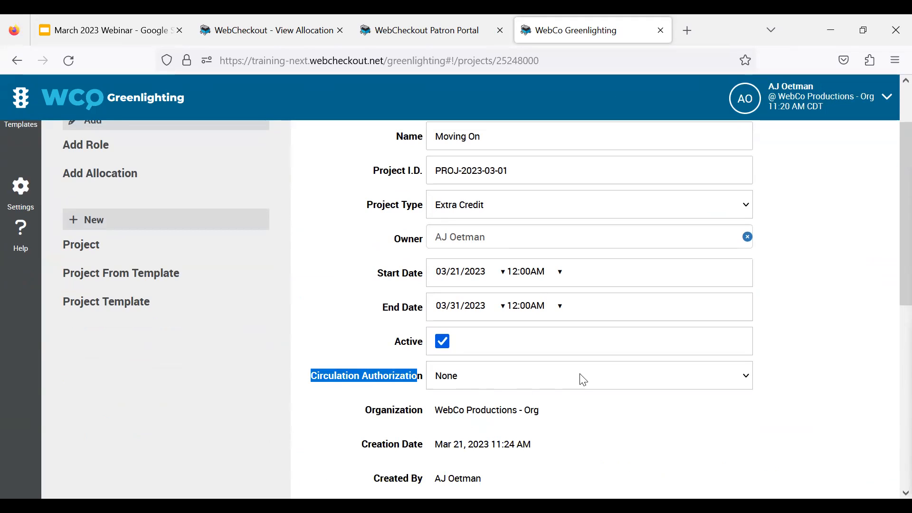
left_click(545, 382)
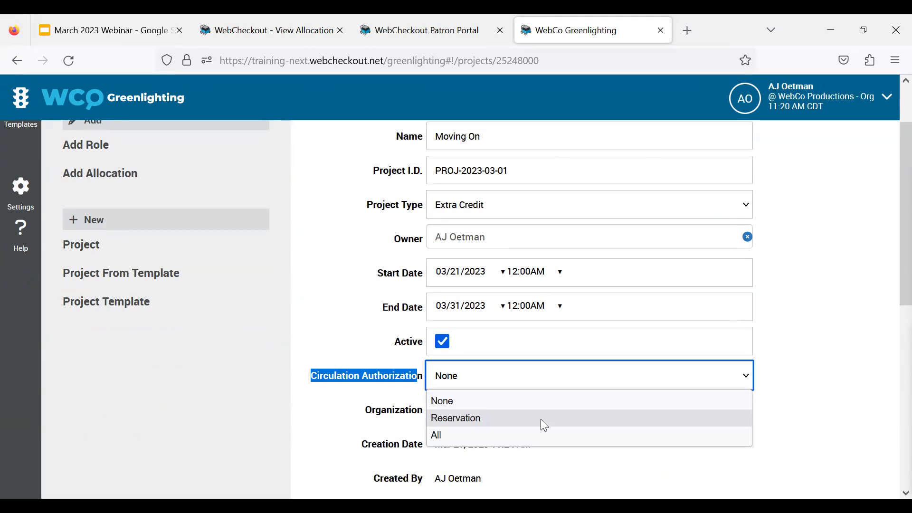
left_click(541, 420)
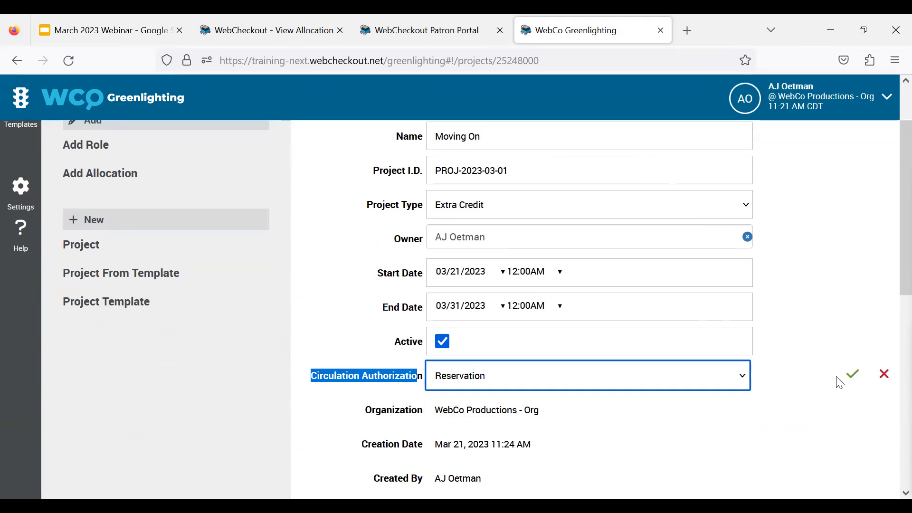
left_click(852, 377)
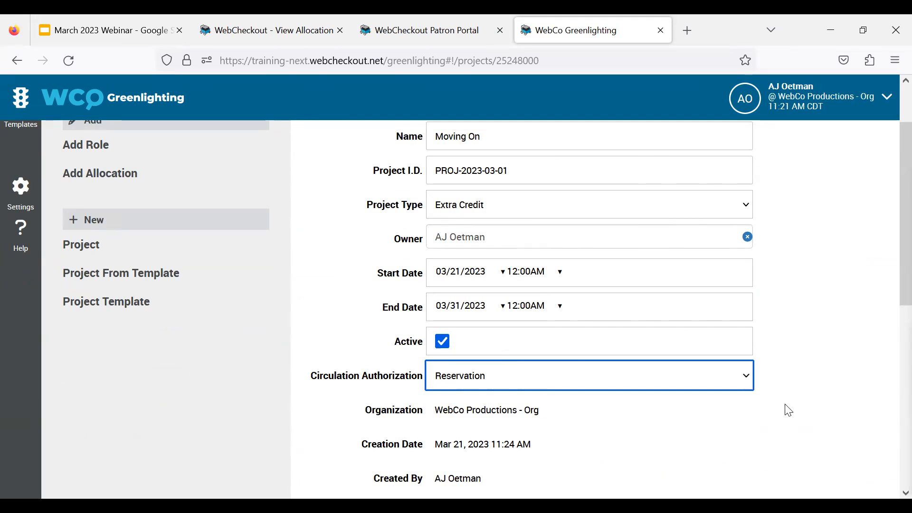
scroll(791, 412, "up", 2)
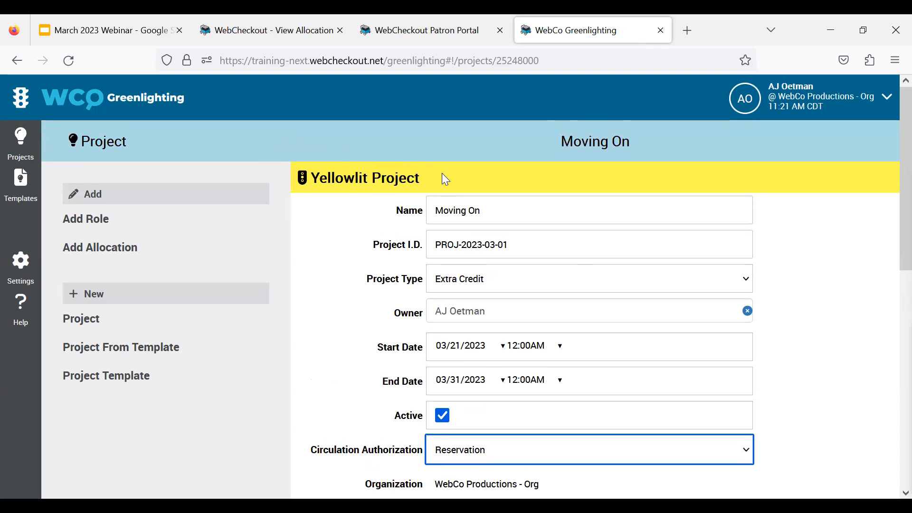
left_click_drag(443, 177, 301, 179)
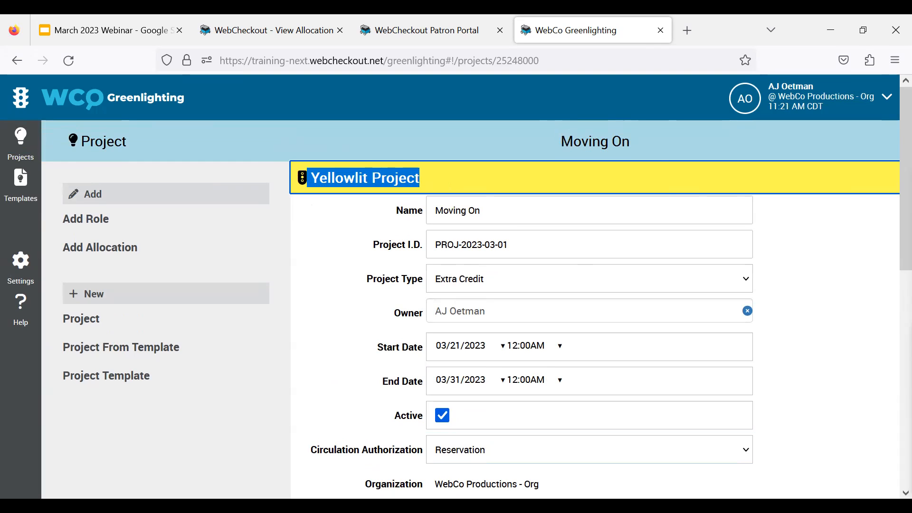
- Return to the Patron Portal in the mobile-sized window and start a new reservation at AJ Training Center
left_click(453, 42)
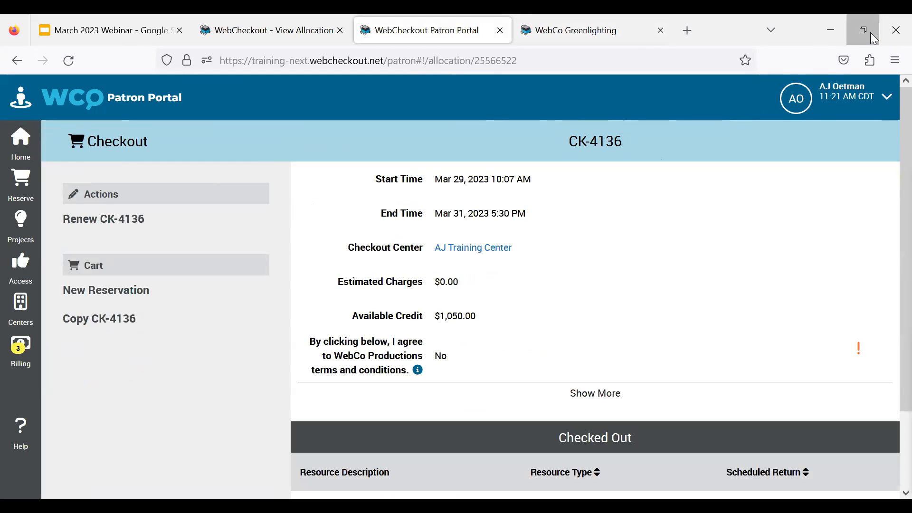
left_click(870, 32)
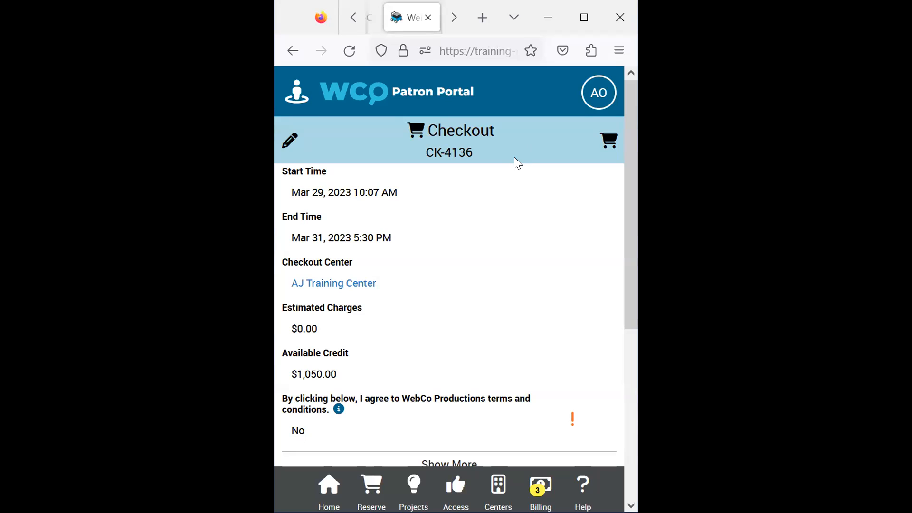
left_click(328, 486)
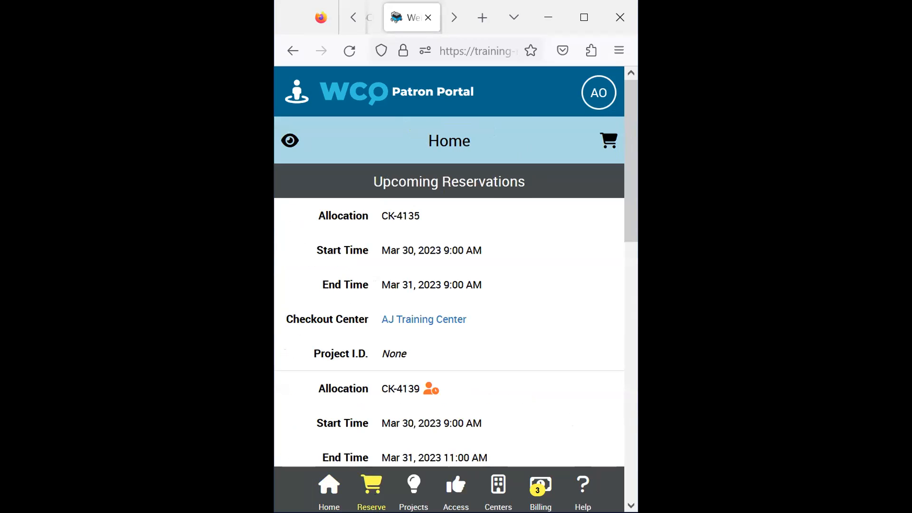
left_click(372, 489)
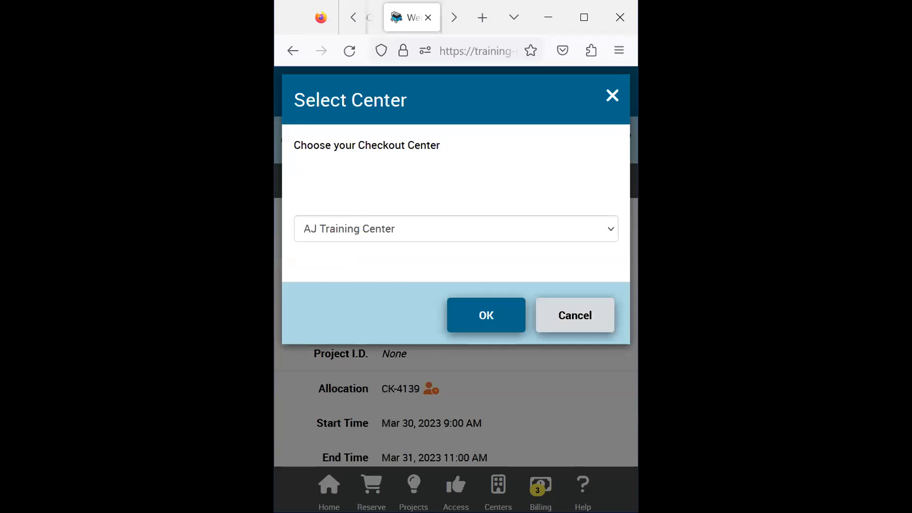
left_click(511, 319)
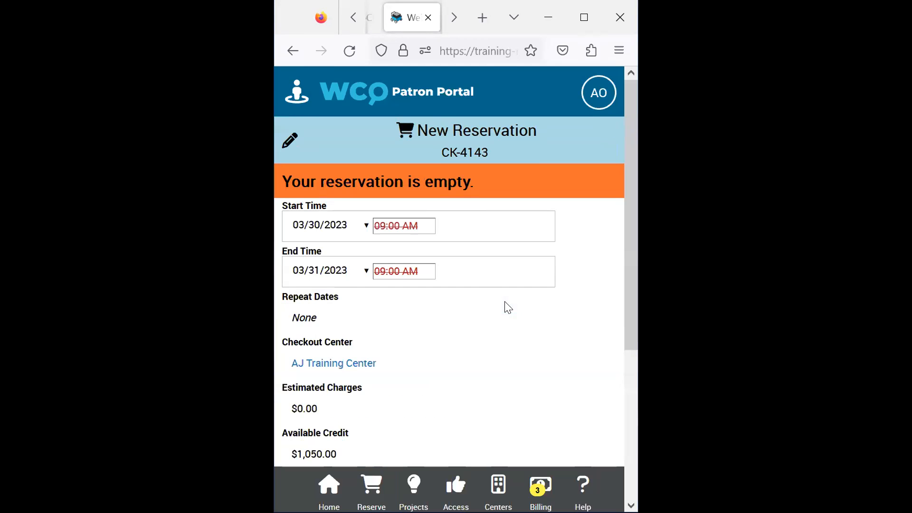
- Add one Nikon of the type listed under AJ's Cameras in the catalog to the new reservation and close the catalog
left_click(290, 142)
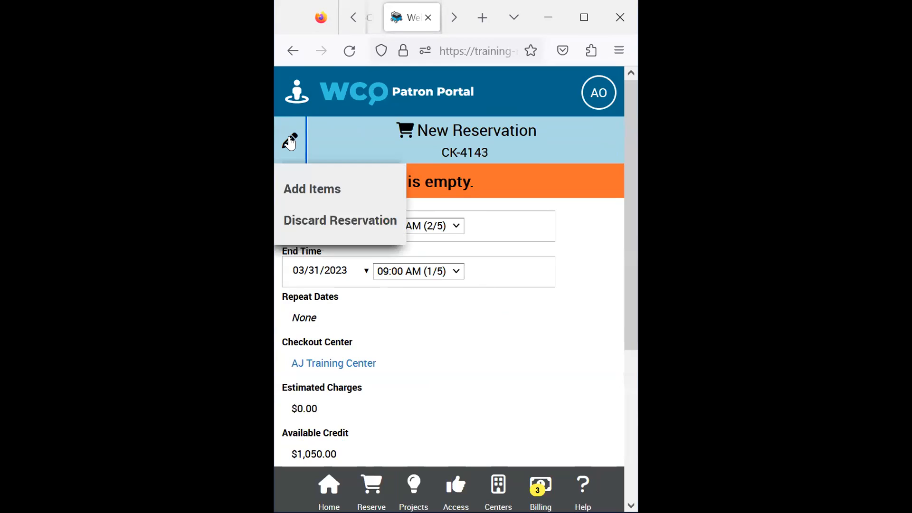
left_click(327, 195)
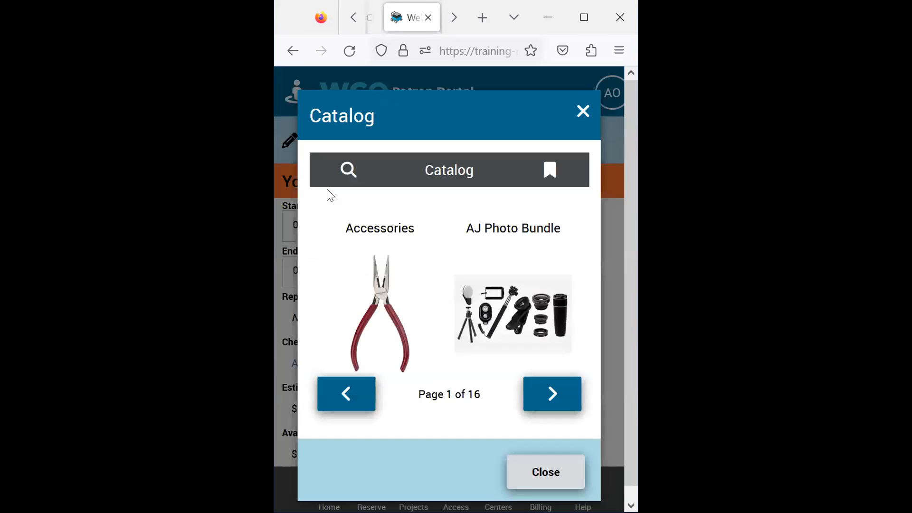
left_click(568, 401)
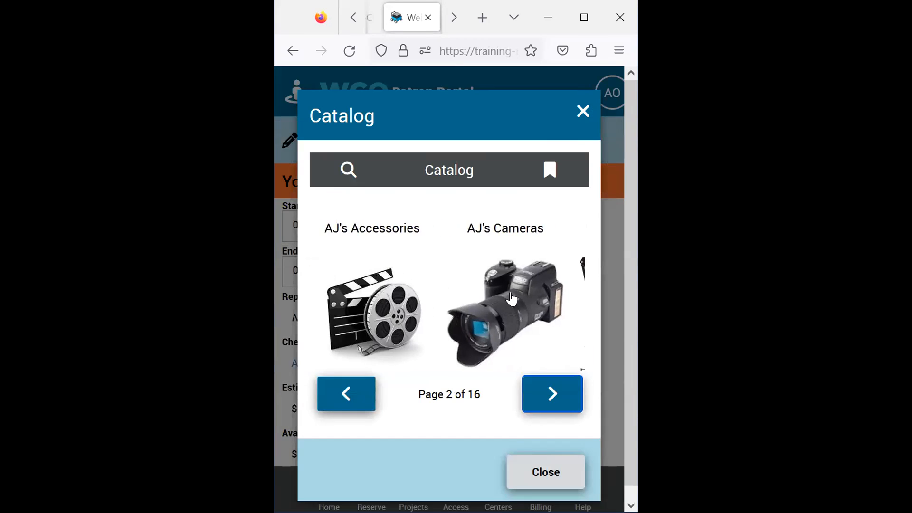
left_click(511, 299)
scroll(517, 303, "down", 3)
left_click(552, 449)
left_click(397, 376)
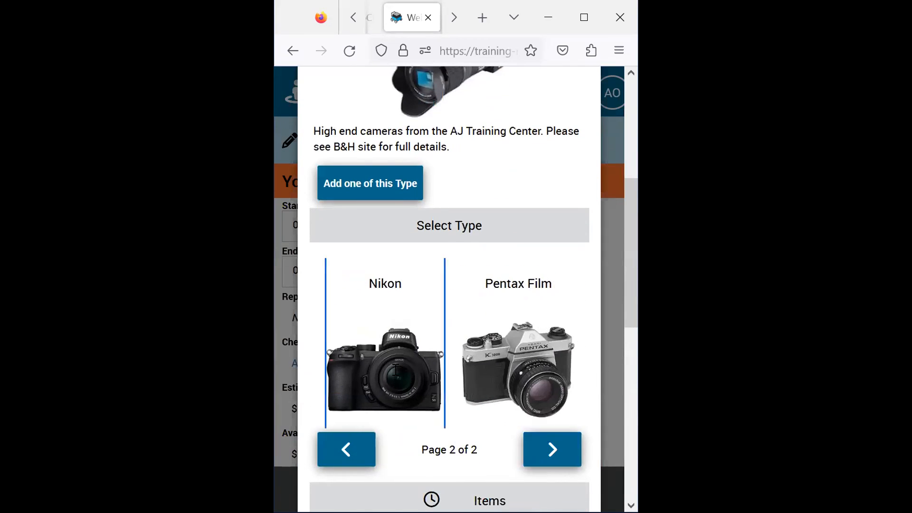
scroll(515, 316, "down", 4)
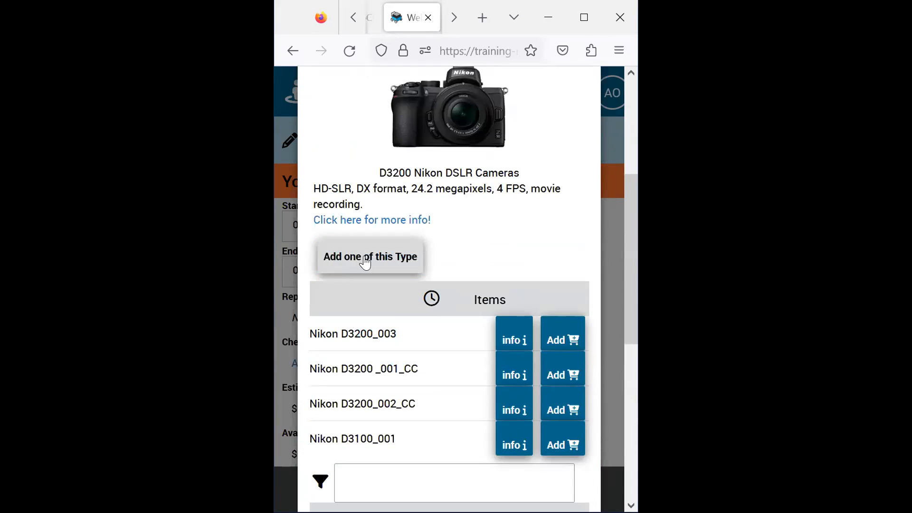
left_click(359, 260)
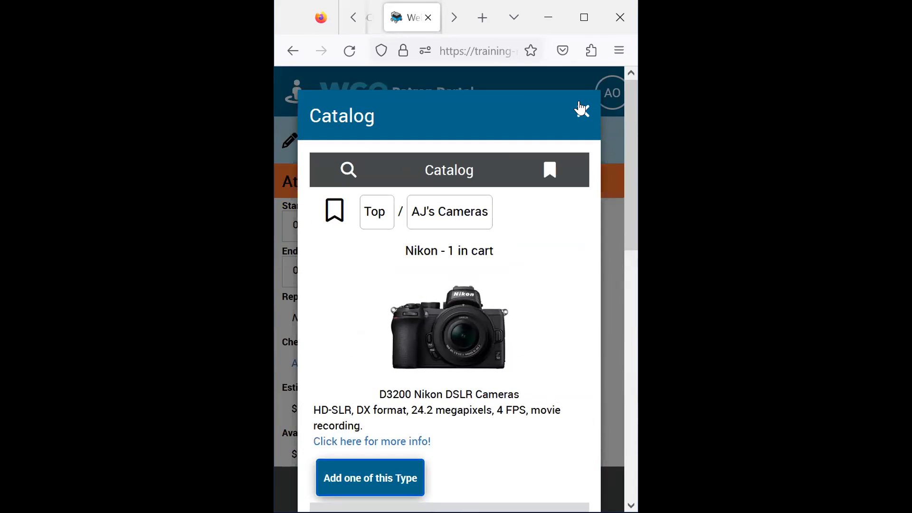
left_click(582, 111)
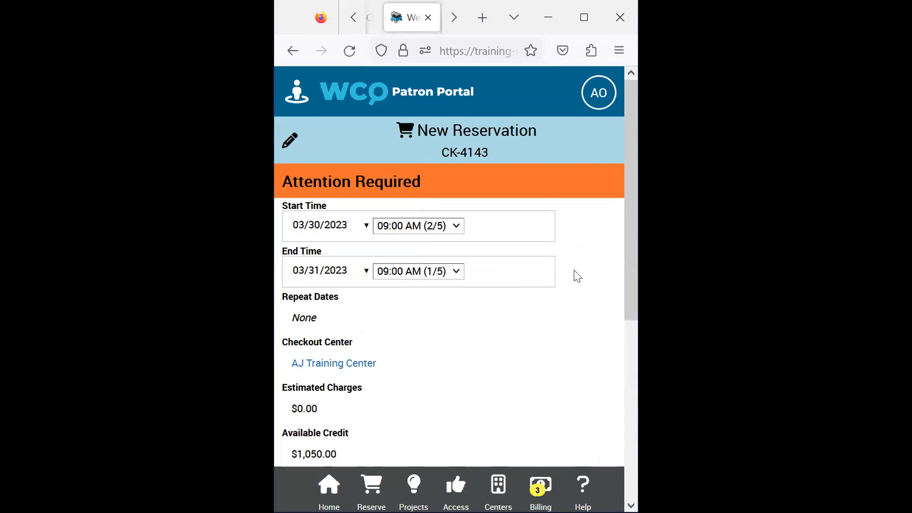
- Show the reservation's additional fields, set its Project to Moving On, and apply the change
scroll(408, 302, "down", 3)
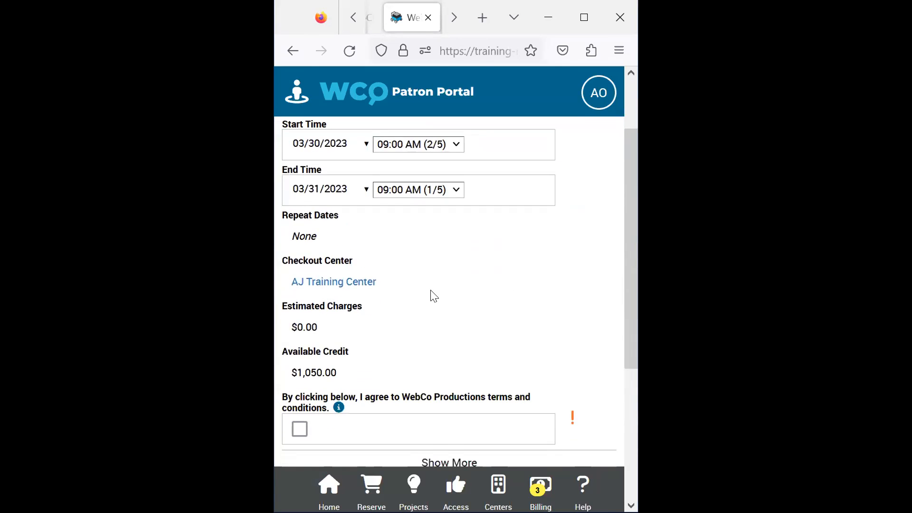
left_click(459, 383)
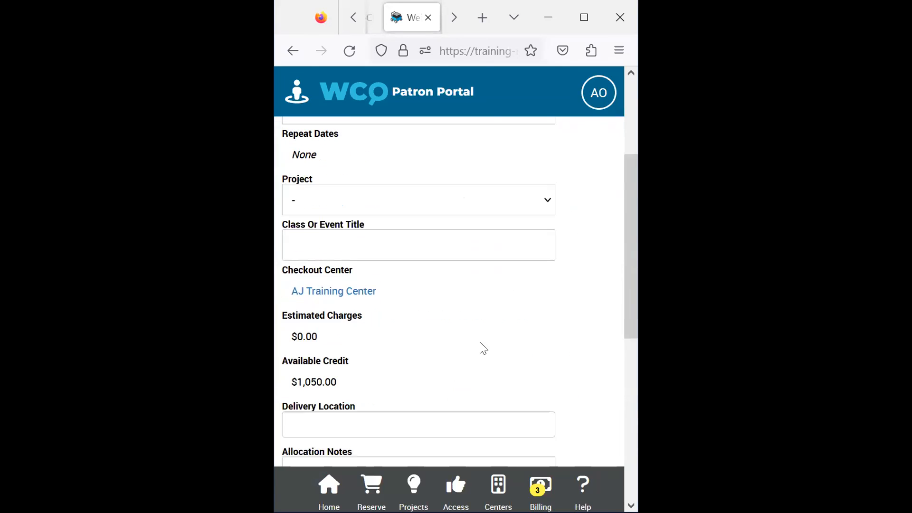
left_click(545, 201)
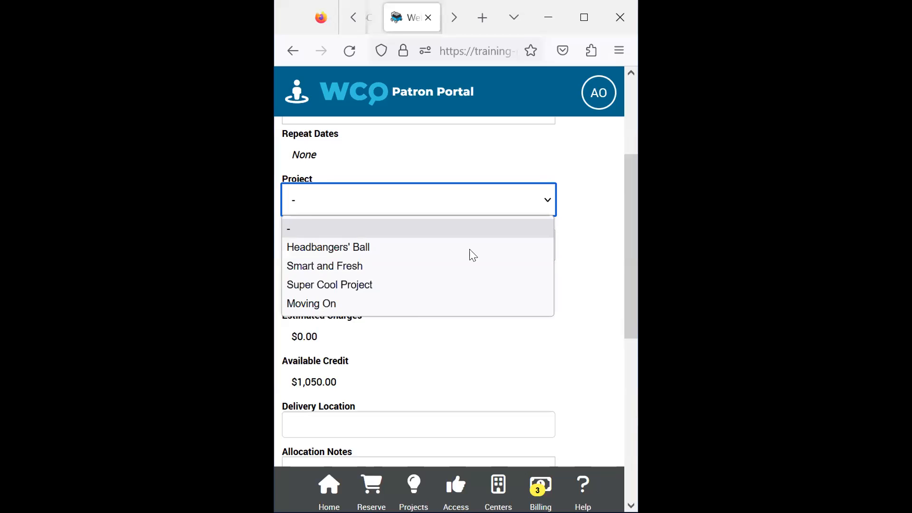
left_click(420, 307)
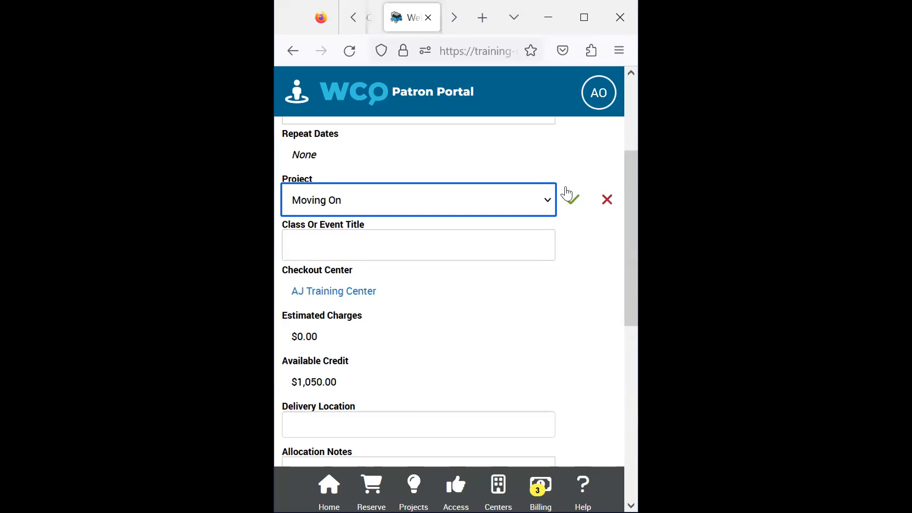
left_click(572, 201)
- Accept the WebCo Productions terms and conditions, apply the agreement, and save the reservation
scroll(490, 254, "down", 3)
left_click(300, 399)
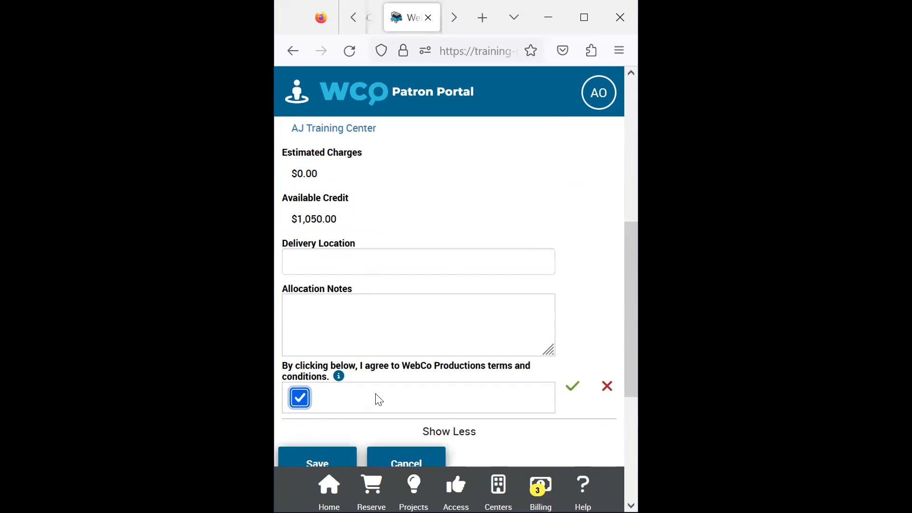
left_click(572, 388)
scroll(553, 380, "down", 3)
scroll(568, 292, "up", 10)
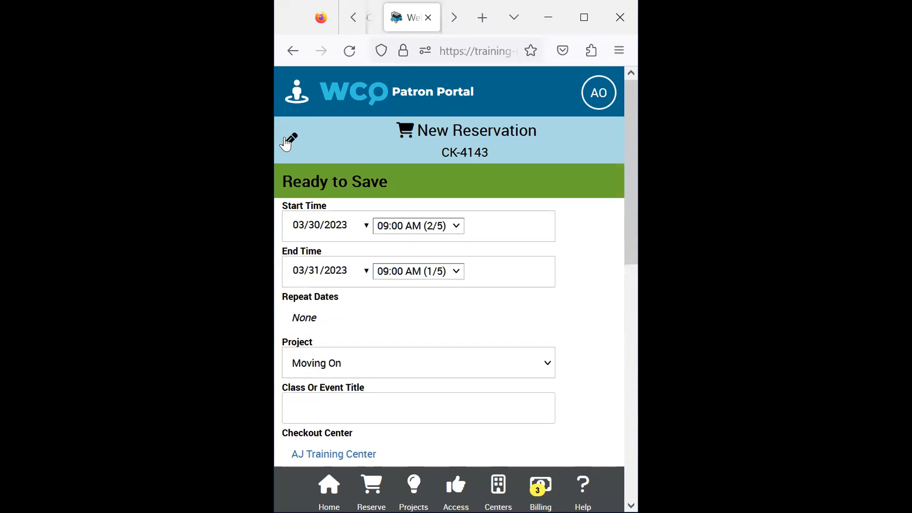
left_click(289, 140)
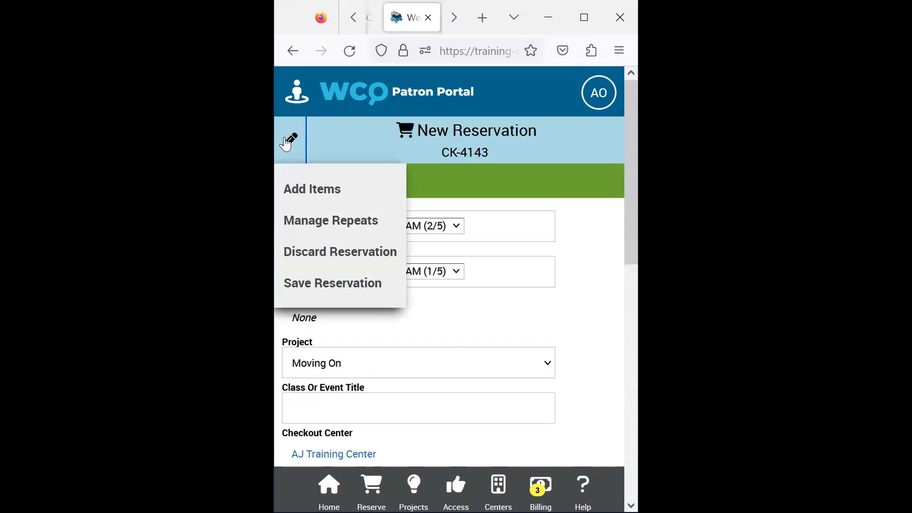
left_click(352, 284)
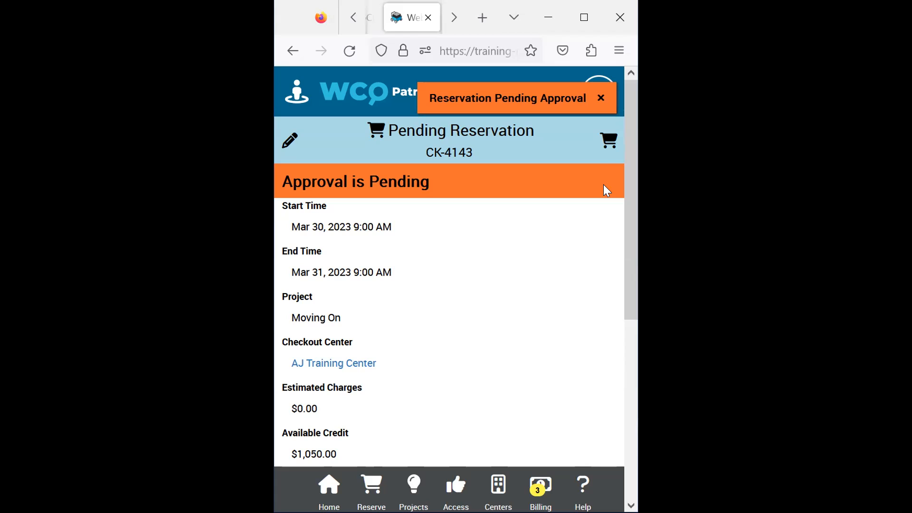
- Return to WebCheckout in the maximized browser window and log out of the current operator account
left_click(585, 16)
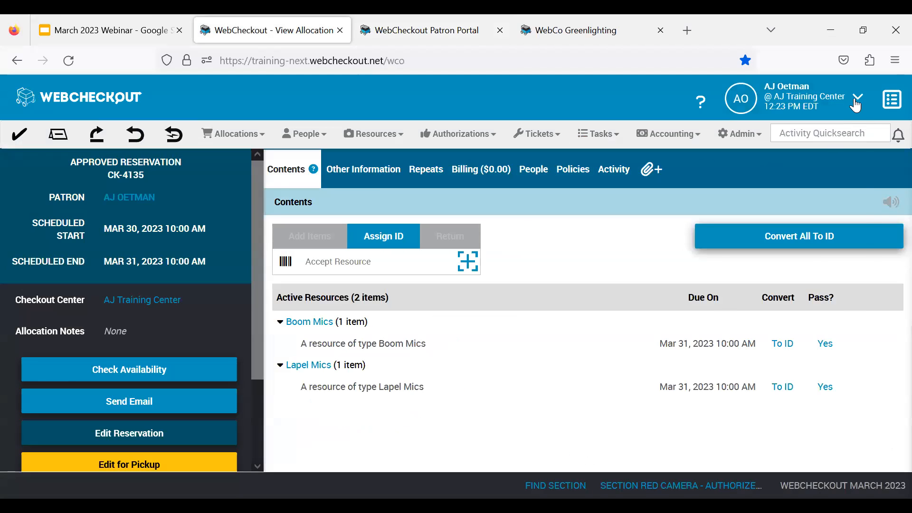
left_click(855, 104)
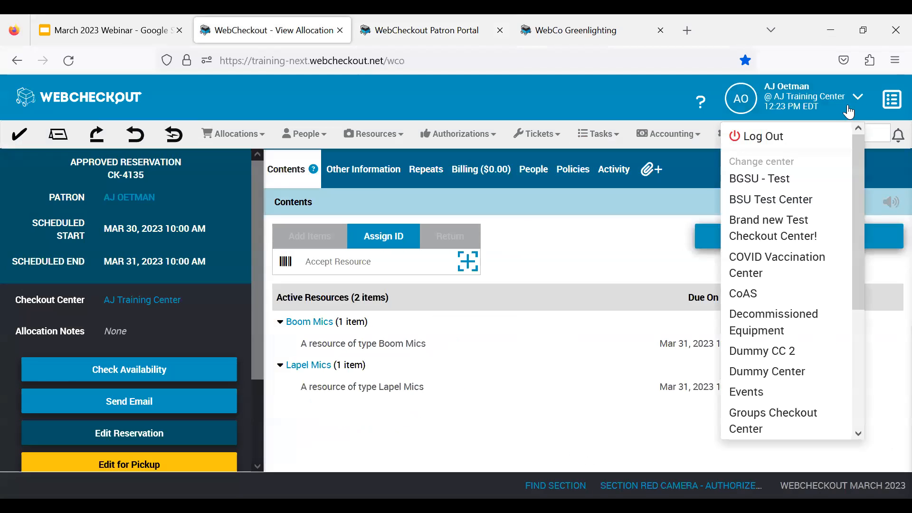
left_click(815, 103)
left_click(807, 133)
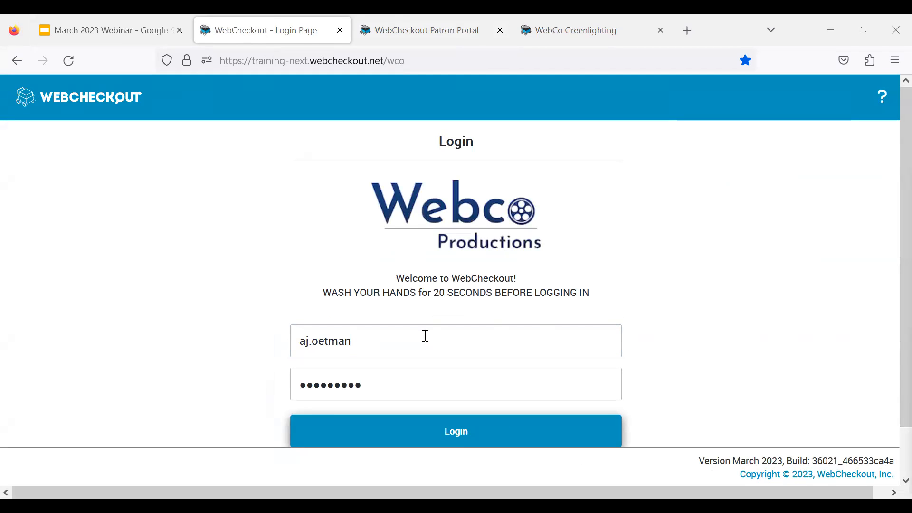
- Log in with the other operator's username and password at AJ Training Center, and dismiss the offer to remember the password
left_click_drag(361, 341, 249, 339)
type("patron29")
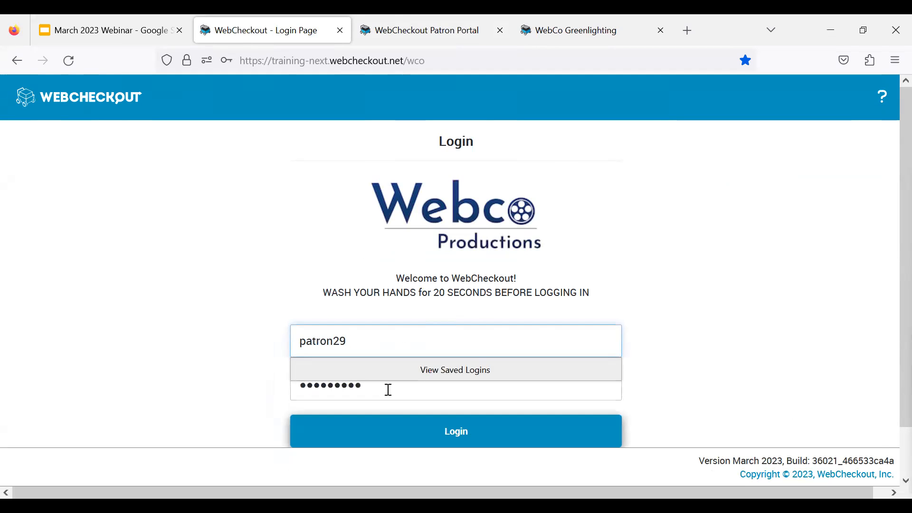
key("Tab")
type("1234")
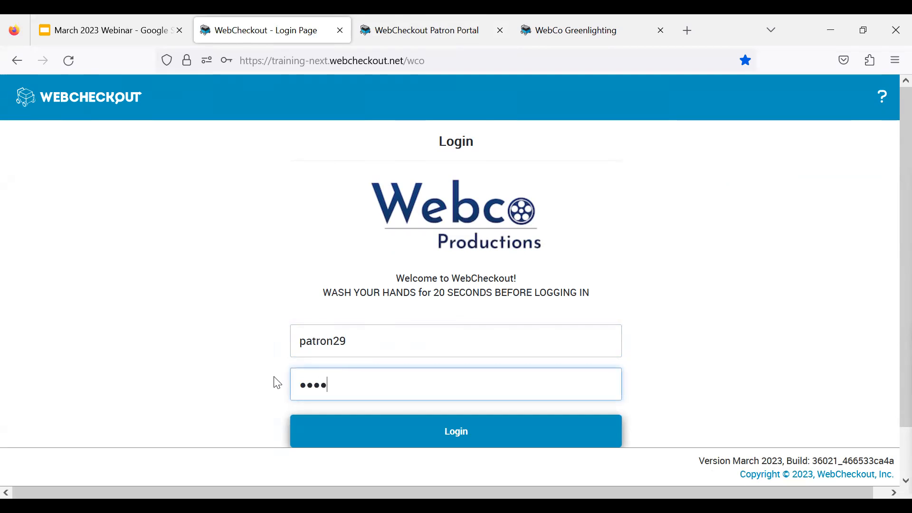
key("Return")
left_click(430, 244)
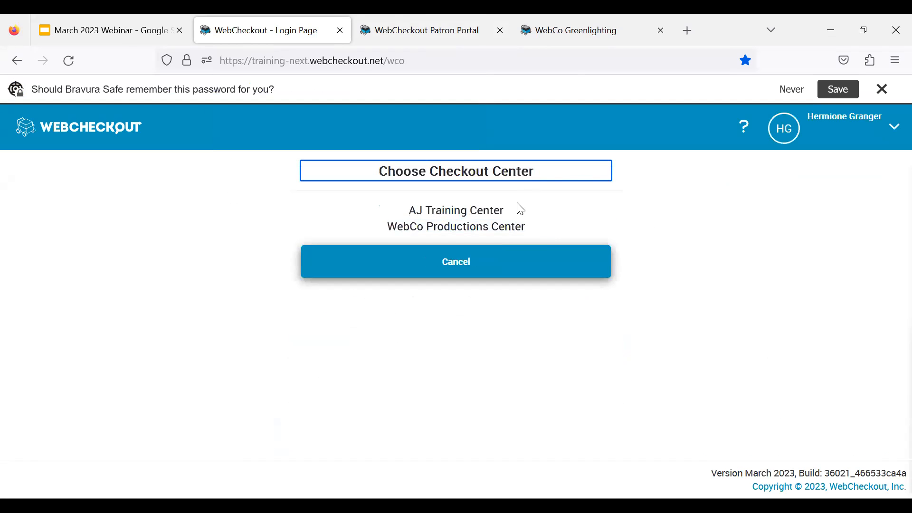
left_click(507, 212)
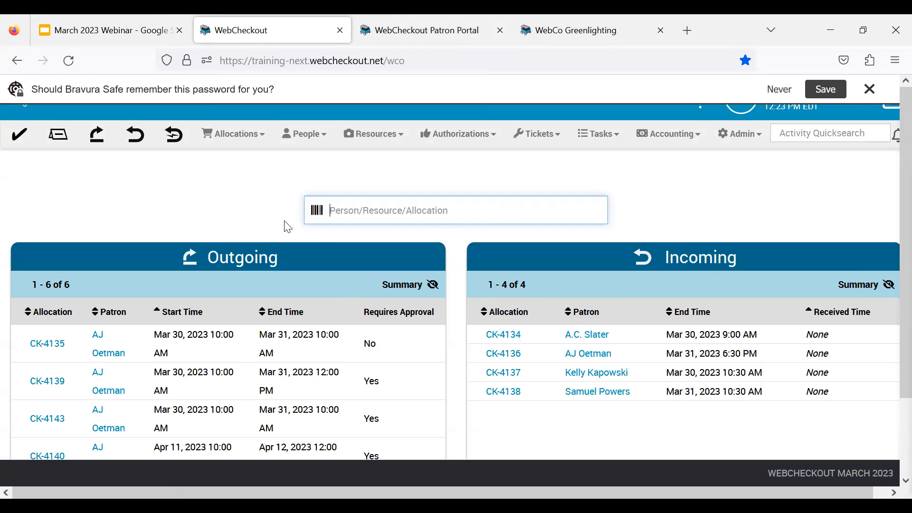
left_click(883, 91)
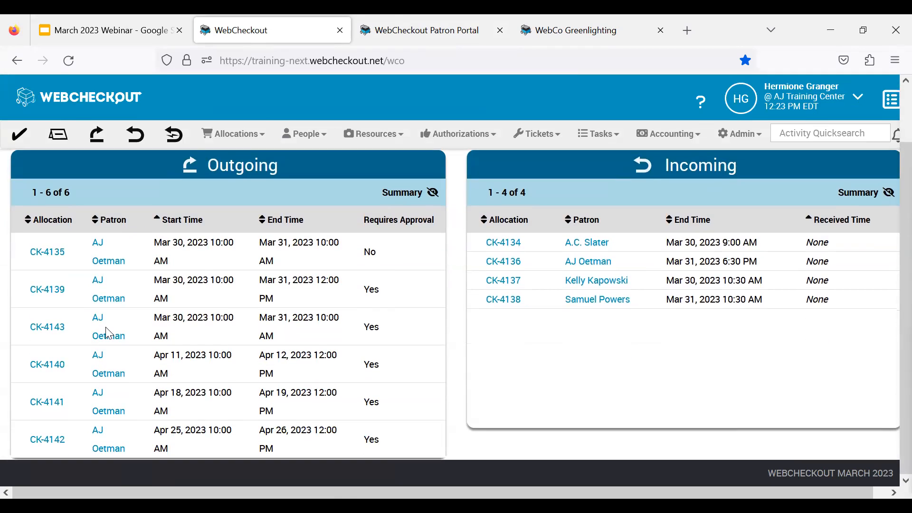
- Open the outgoing approval-required reservation running Mar 30 to Mar 31, 2023 10:00 AM and try to process its pickup
left_click(60, 334)
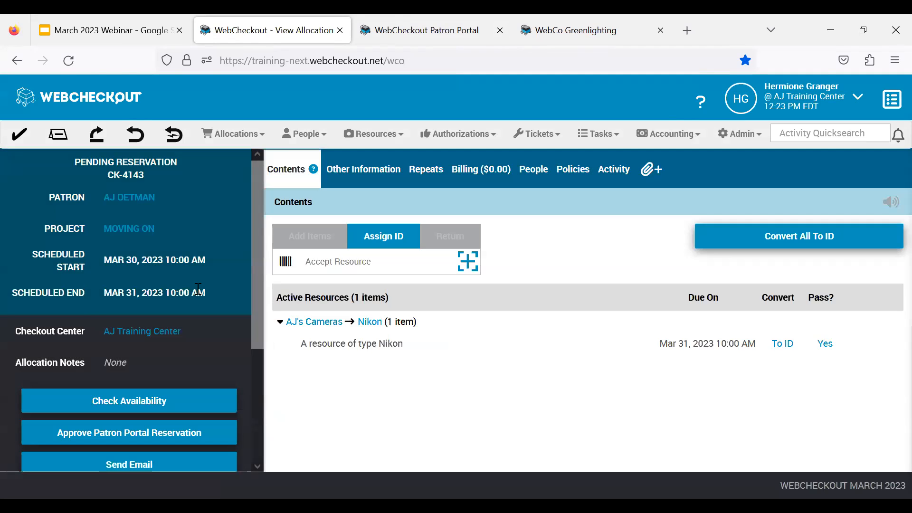
scroll(198, 289, "down", 2)
left_click(146, 327)
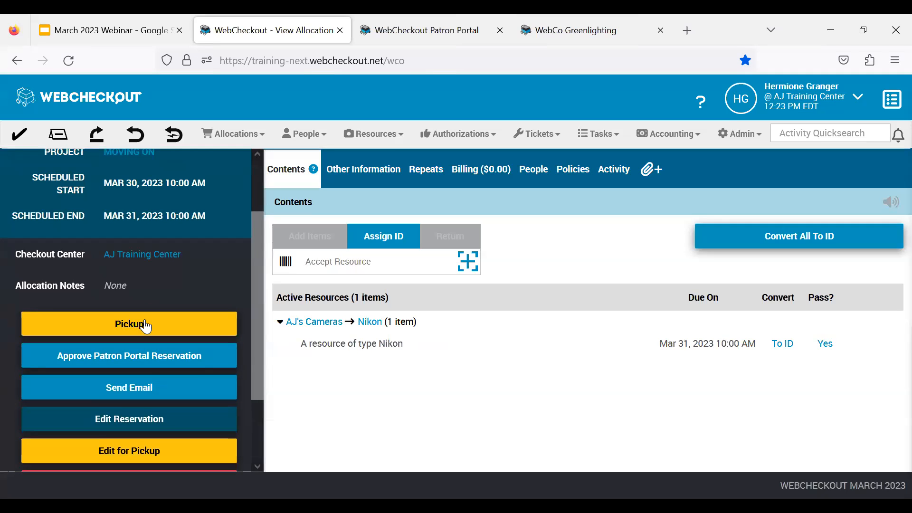
left_click(173, 323)
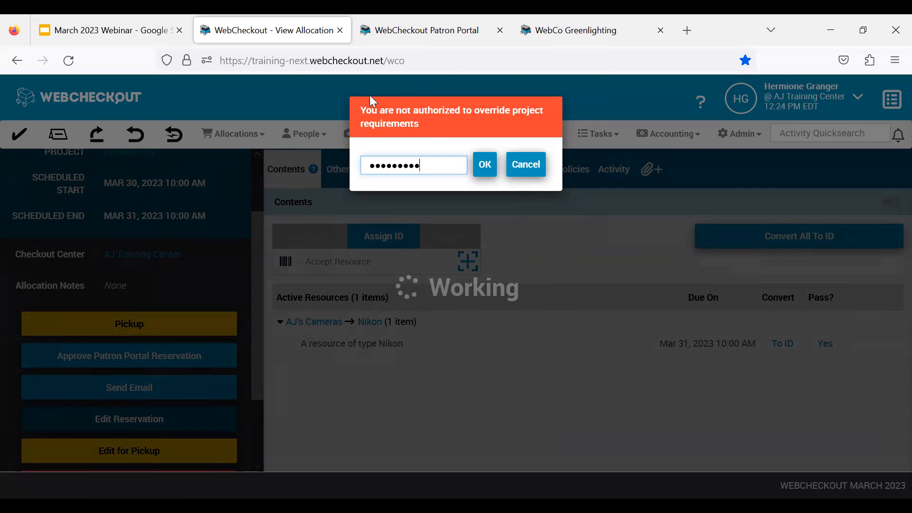
- Switch to the March 2023 Webinar deck in Google Slides and start presenting from the Community Site slide
left_click(145, 30)
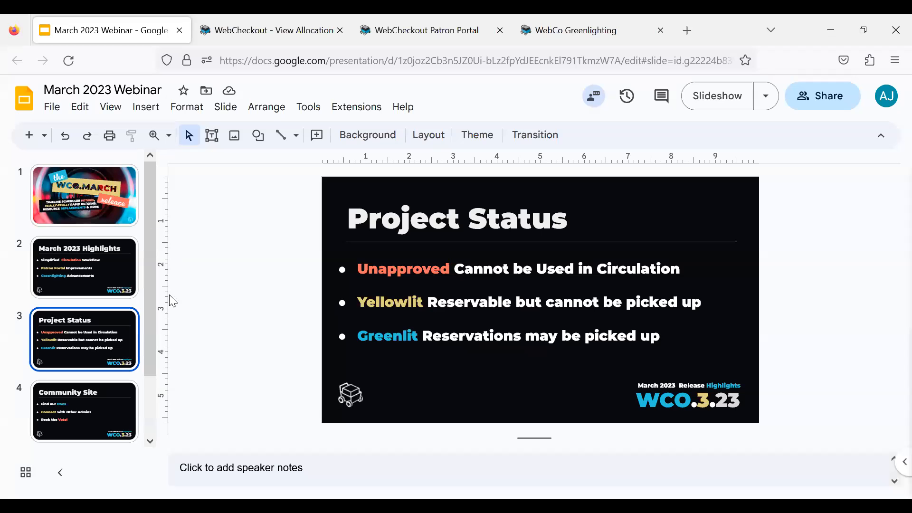
left_click(107, 402)
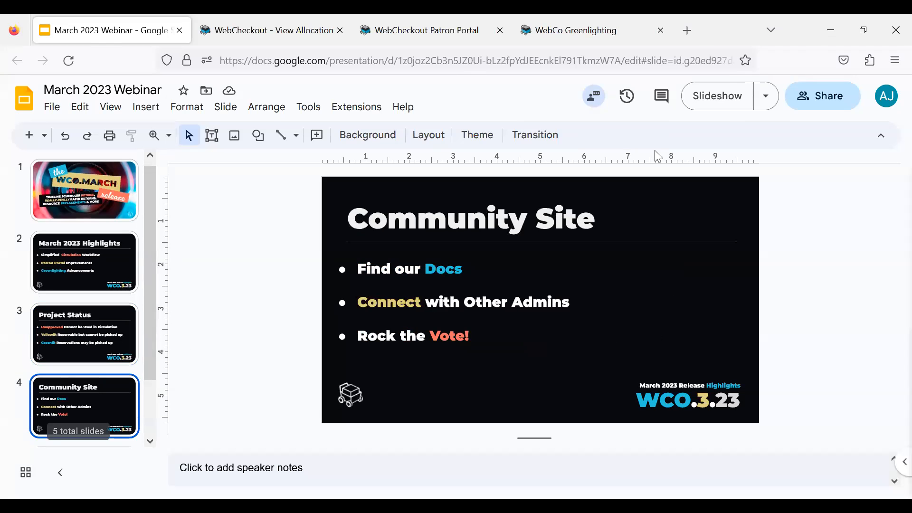
left_click(742, 105)
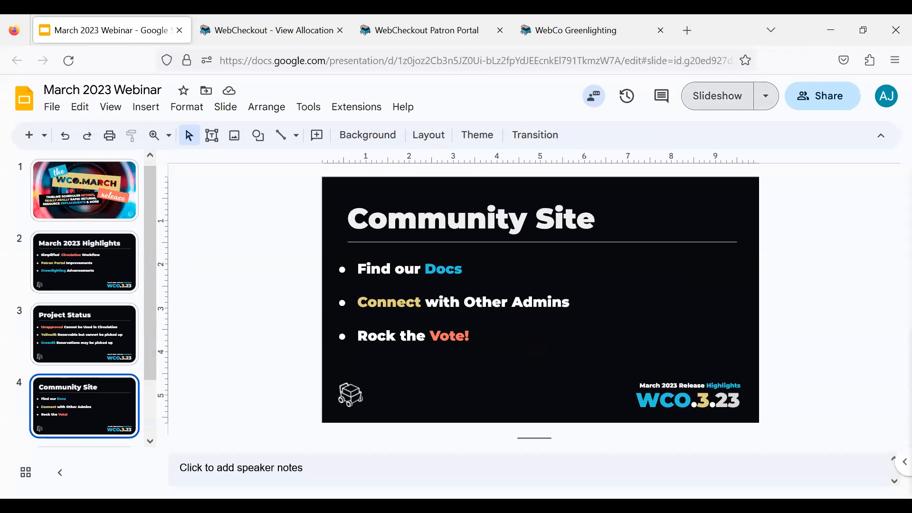